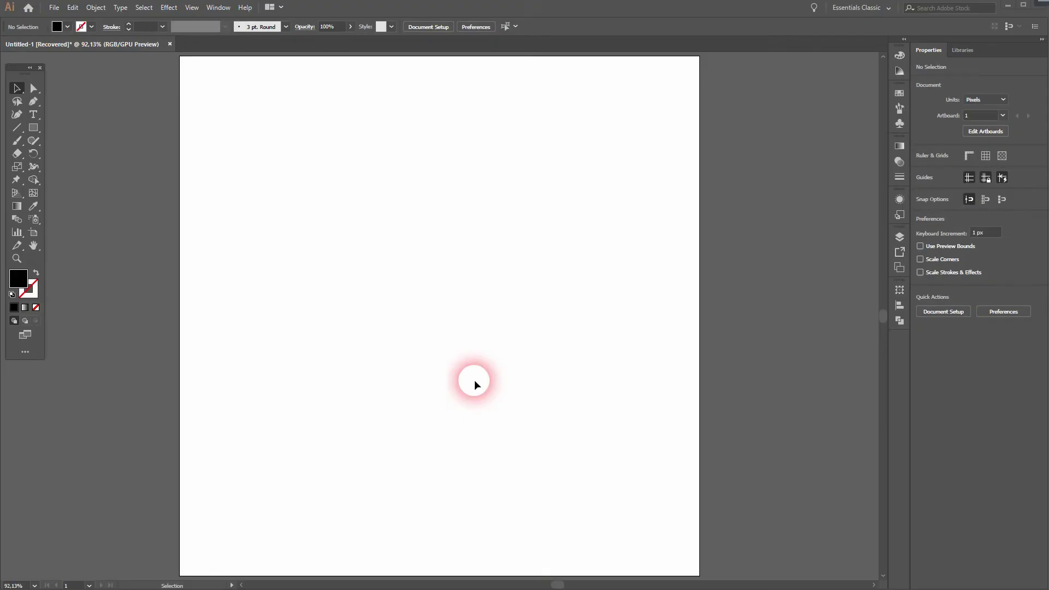
# Draw a pie graph and enter the categories YouTube, Facebook, Twitter and Instagram
pyautogui.moveTo(15, 237); pyautogui.dragTo(103, 325)
pyautogui.moveTo(257, 181); pyautogui.dragTo(628, 483)
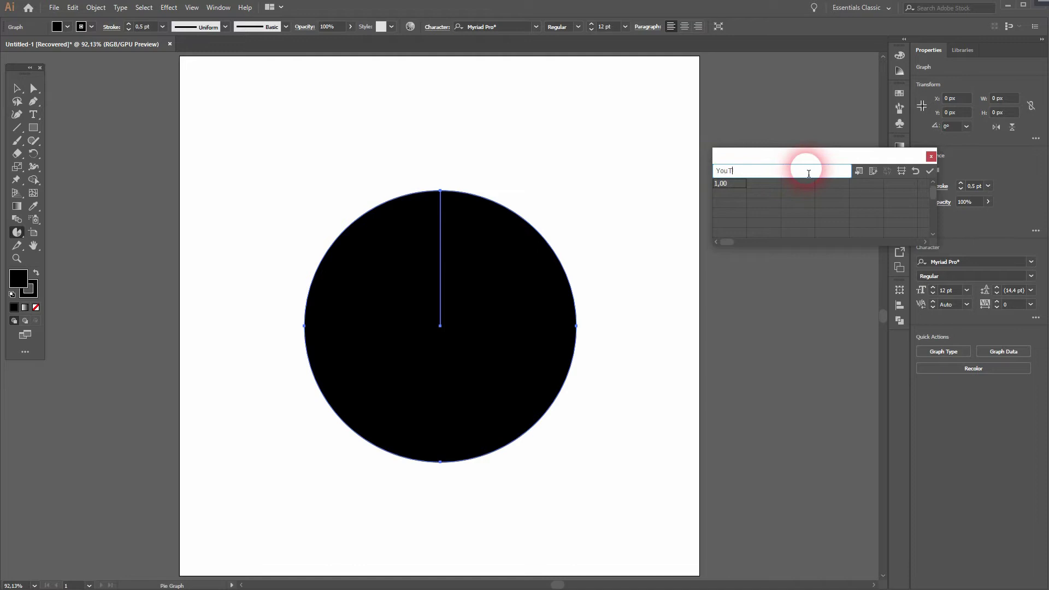
pyautogui.write('YouTube')
pyautogui.press('Tab')
pyautogui.write('Facebook')
pyautogui.press('Tab')
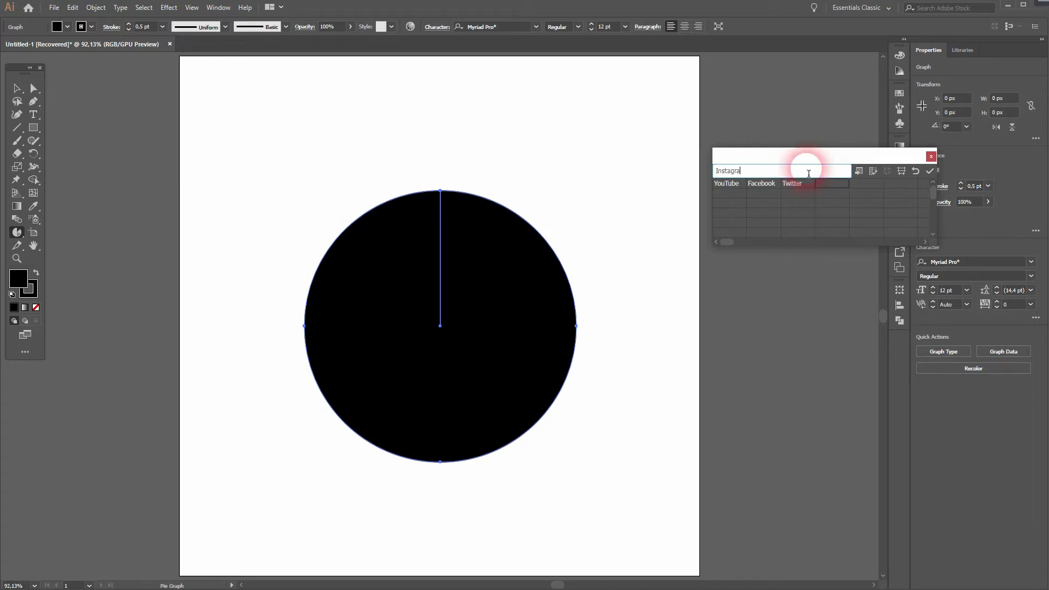
pyautogui.press('Tab')
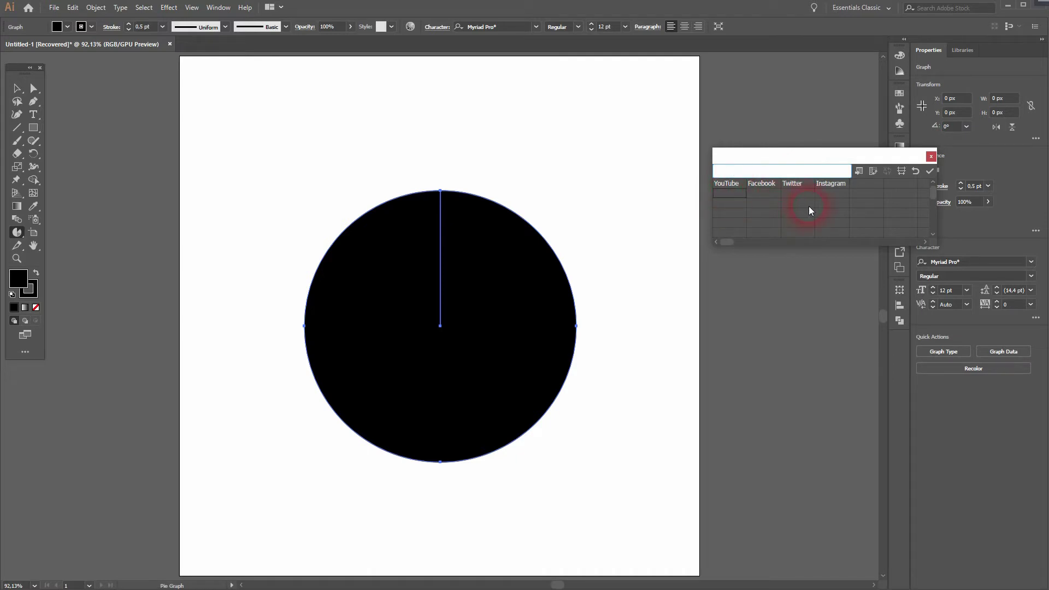
# Enter the values 30, 25, 25 and 20 and apply them to the pie
pyautogui.write('30')
pyautogui.press('Tab')
pyautogui.write('25')
pyautogui.press('Tab')
pyautogui.write('25')
pyautogui.press('Tab')
pyautogui.write('20')
pyautogui.click(931, 170)
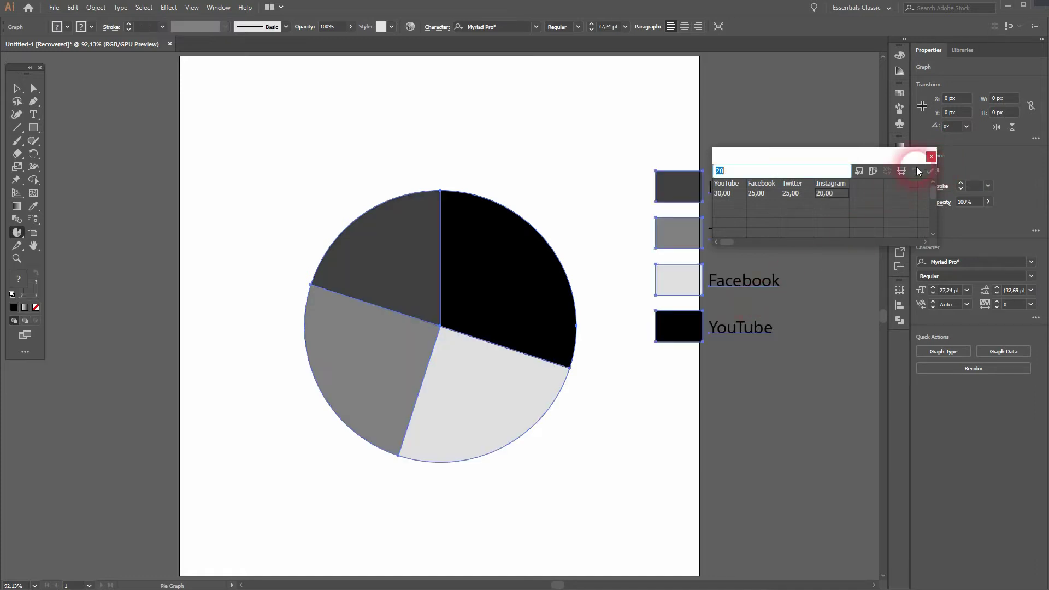
# Close the graph data window and flatten the pie graph and legend into plain shapes
pyautogui.click(933, 157)
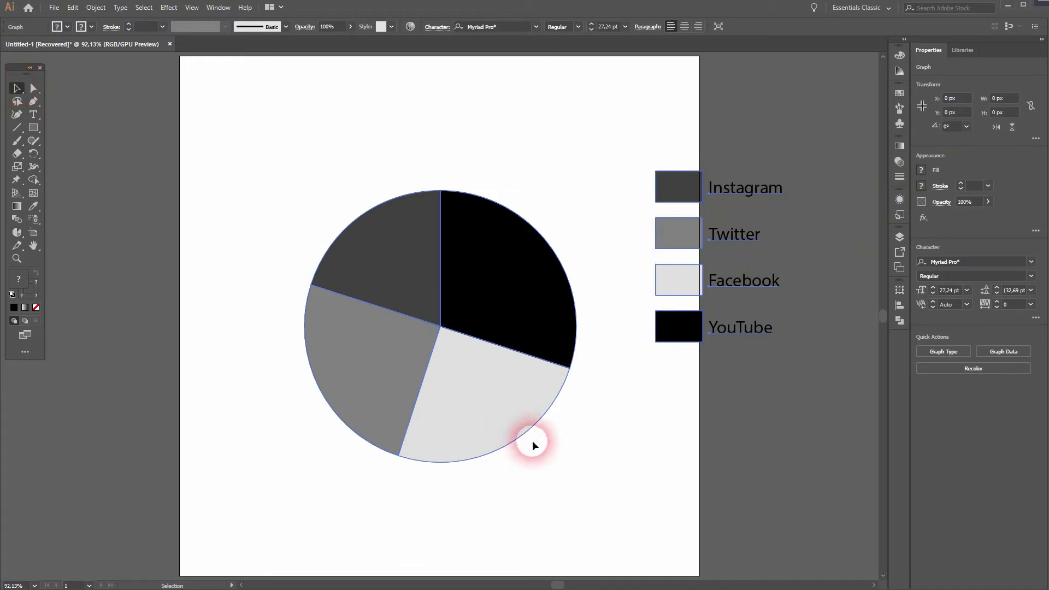
pyautogui.click(634, 389)
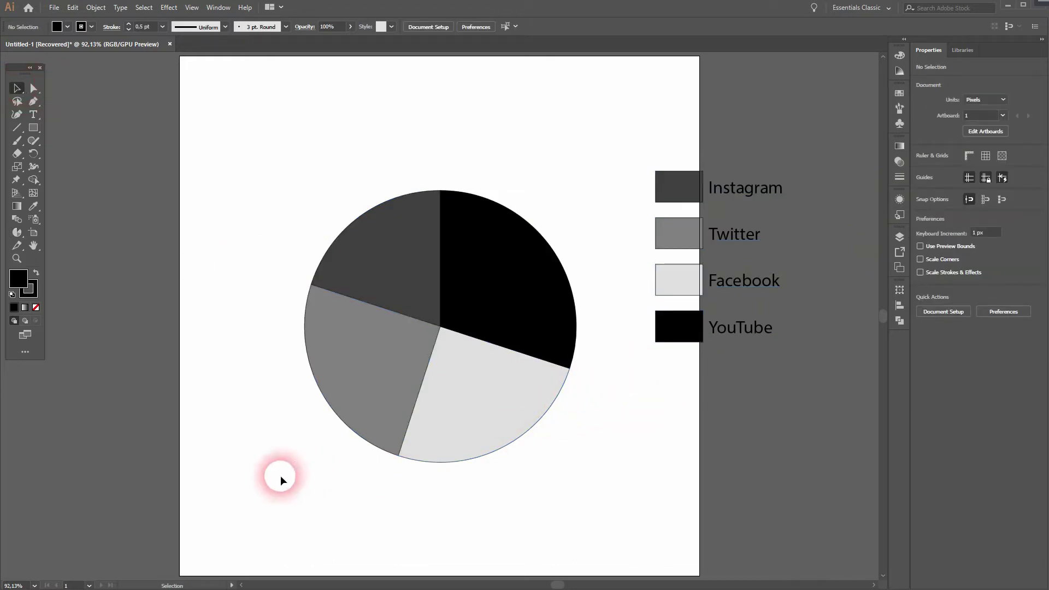
pyautogui.moveTo(279, 478); pyautogui.dragTo(747, 119)
pyautogui.click(95, 7)
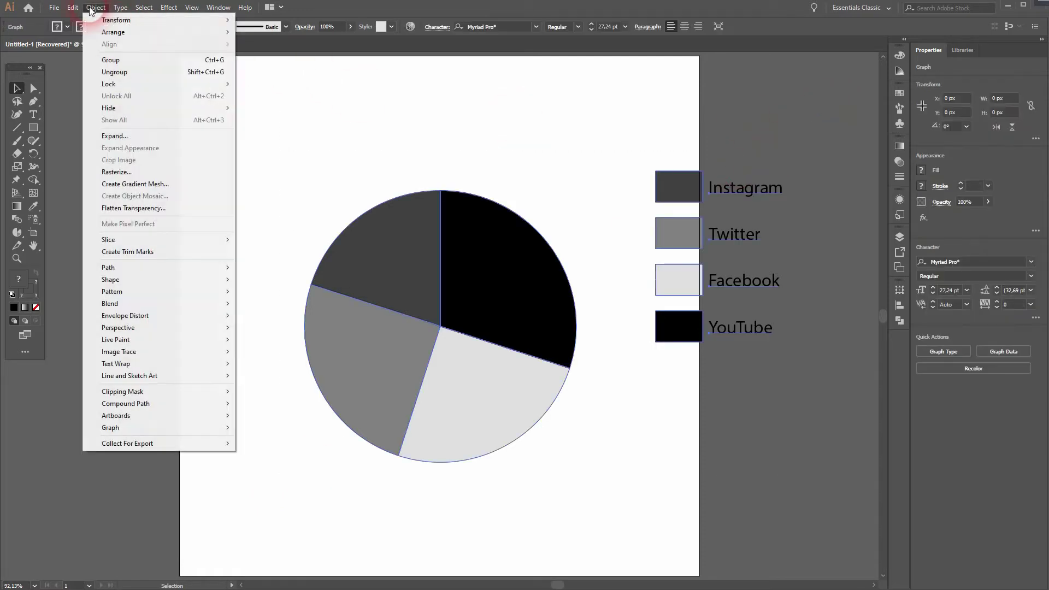
pyautogui.click(187, 208)
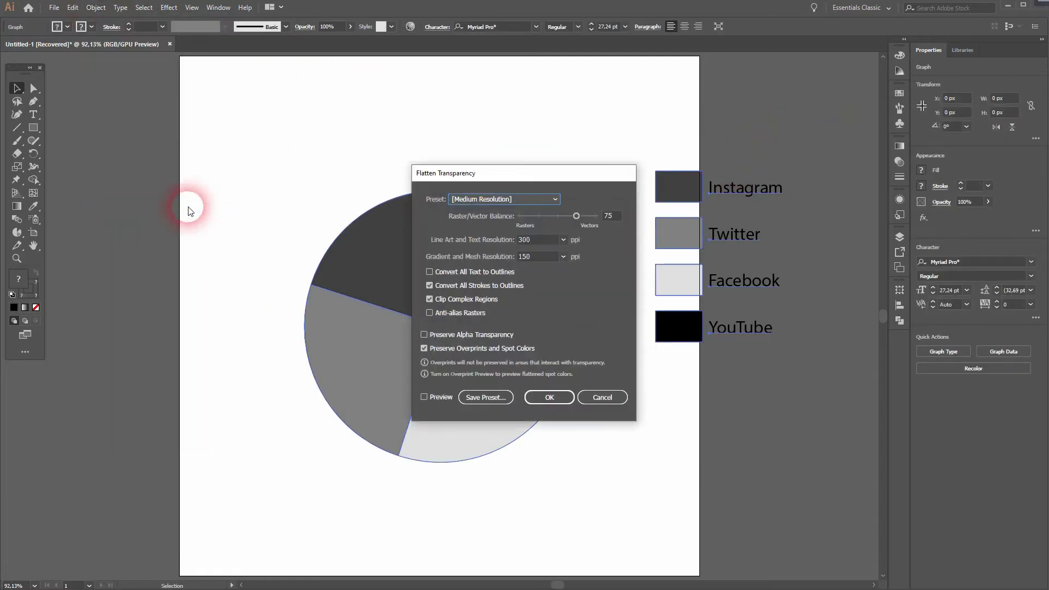
pyautogui.click(550, 398)
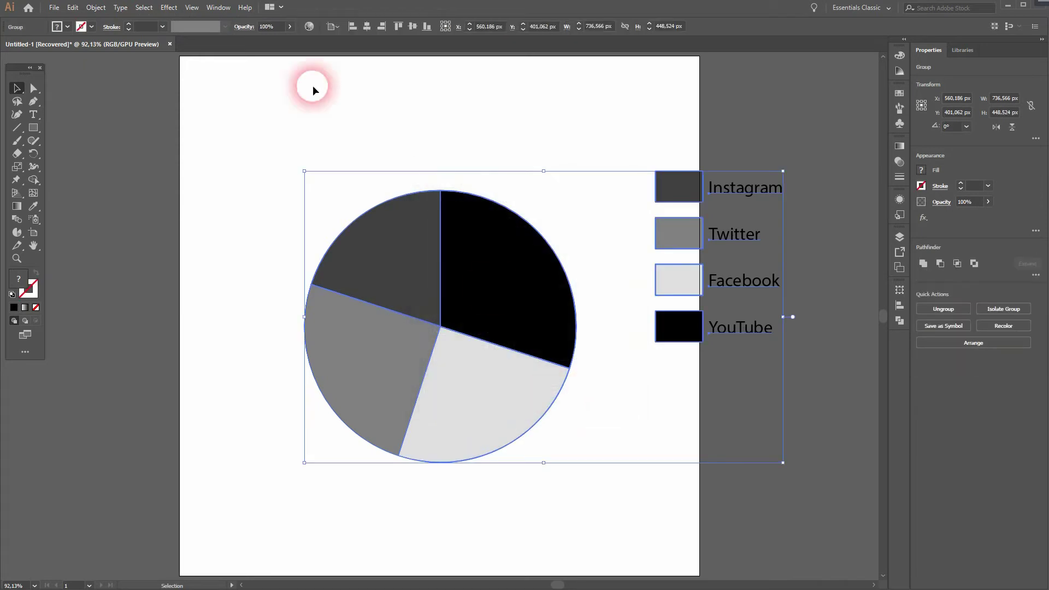
# Ungroup the flattened graph artwork and deselect everything
pyautogui.click(109, 8)
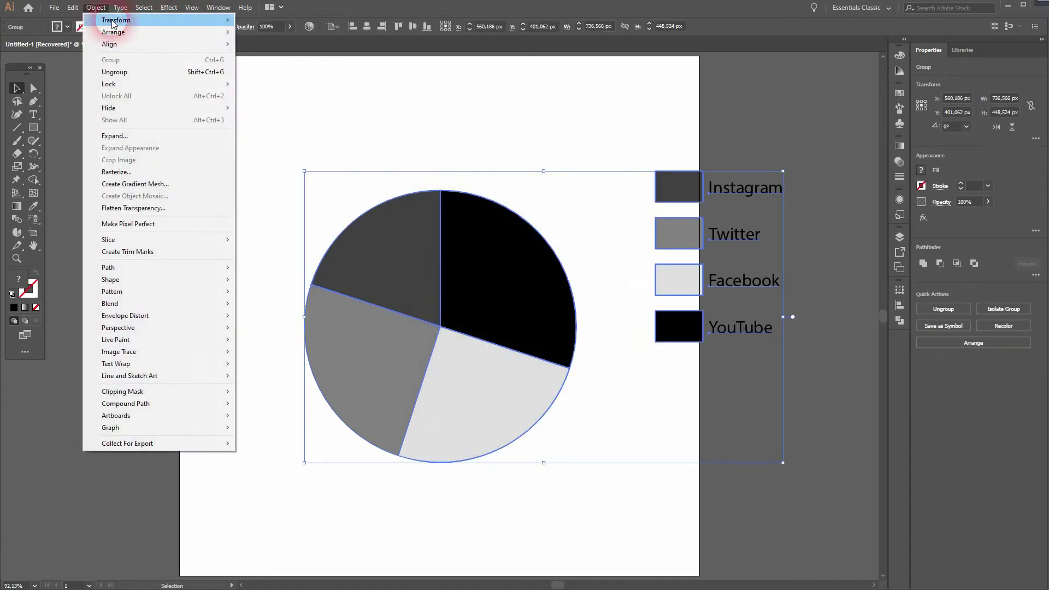
pyautogui.click(129, 71)
pyautogui.click(558, 118)
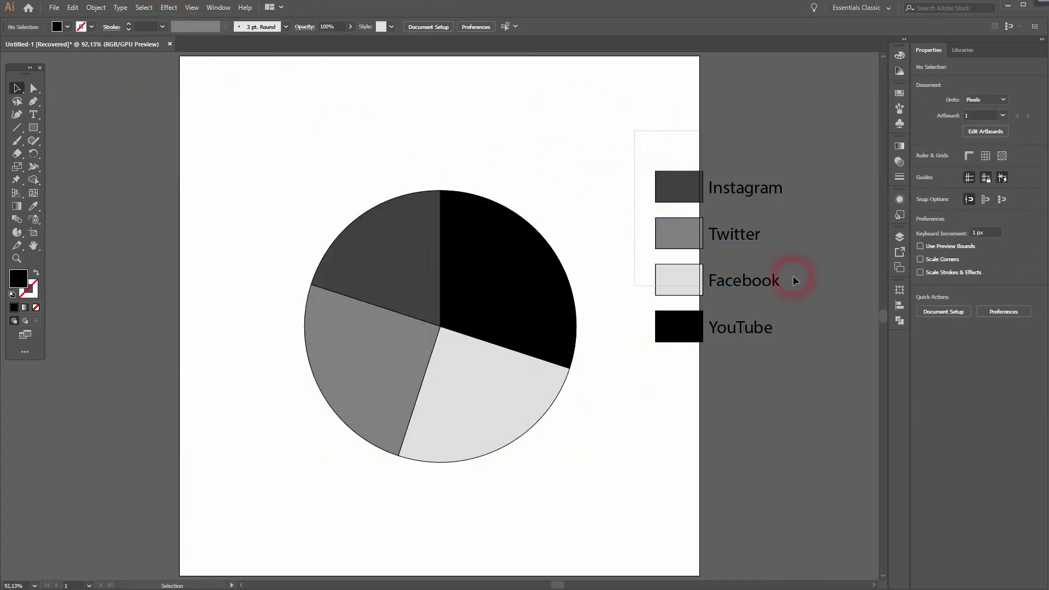
# Move the legend up to the top right and shift the four pie slices off to the left
pyautogui.moveTo(798, 299); pyautogui.dragTo(732, 112)
pyautogui.click(646, 220)
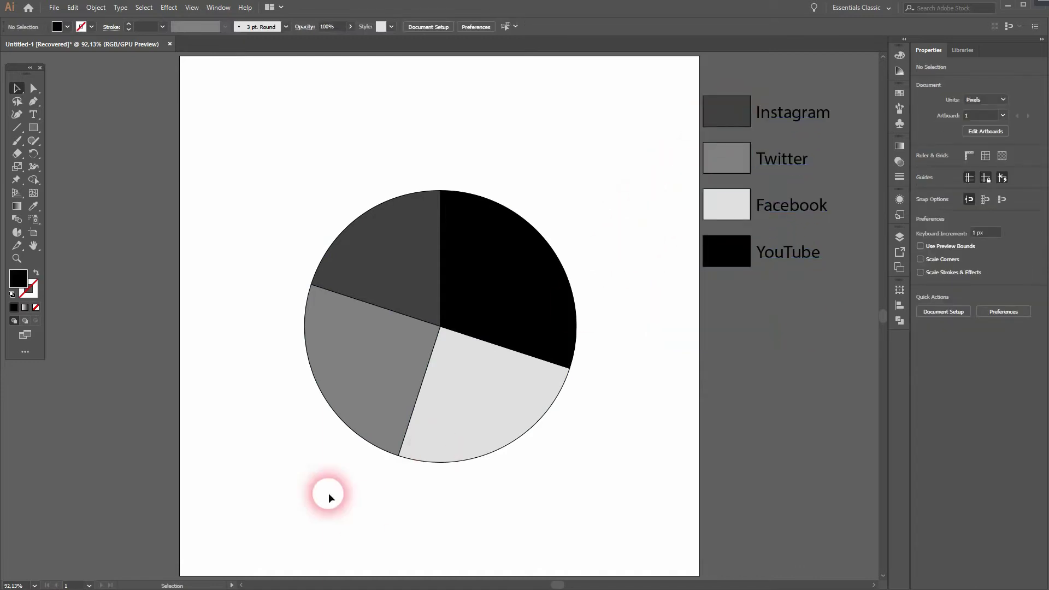
pyautogui.click(376, 389)
pyautogui.keyDown('shift'); pyautogui.click(391, 251); pyautogui.keyUp('shift')
pyautogui.keyDown('shift'); pyautogui.click(497, 270); pyautogui.keyUp('shift')
pyautogui.keyDown('shift'); pyautogui.click(485, 375); pyautogui.keyUp('shift')
pyautogui.moveTo(503, 299); pyautogui.dragTo(212, 282)
# Delete the leftover stroke-only outline pie and move the slices back onto the artboard
pyautogui.moveTo(335, 487)
pyautogui.mouseDown()
pyautogui.moveTo(485, 345)
pyautogui.moveTo(586, 181)
pyautogui.moveTo(583, 161)
pyautogui.mouseUp()
pyautogui.press('Delete')
pyautogui.click(130, 156)
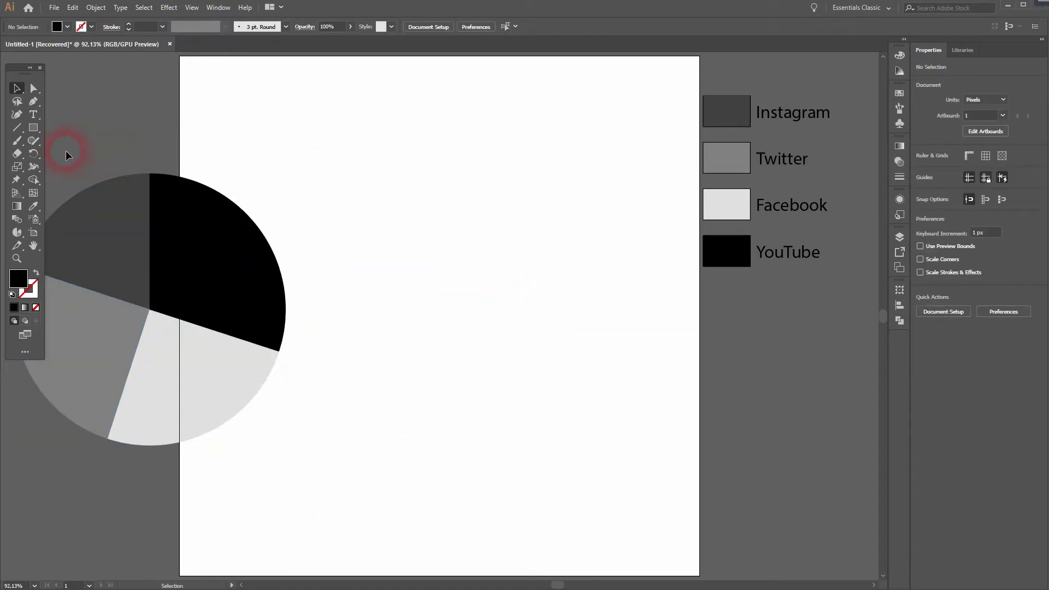
pyautogui.moveTo(66, 155); pyautogui.dragTo(284, 412)
pyautogui.moveTo(182, 285); pyautogui.dragTo(448, 302)
pyautogui.click(634, 396)
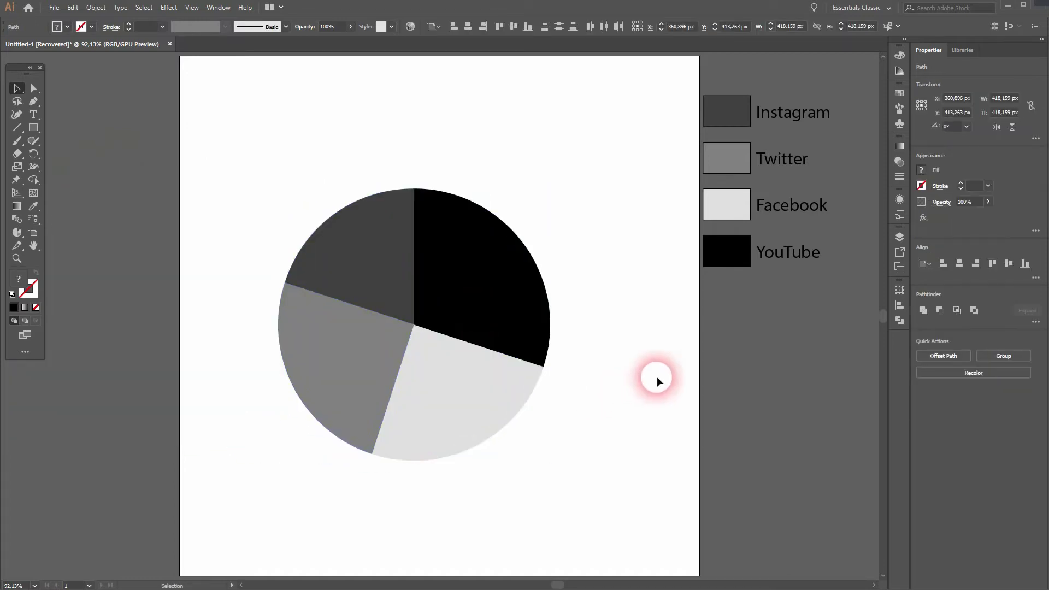
# Fill the YouTube slice and its legend square crimson
pyautogui.click(732, 256)
pyautogui.keyDown('shift'); pyautogui.click(509, 288); pyautogui.keyUp('shift')
pyautogui.click(66, 27)
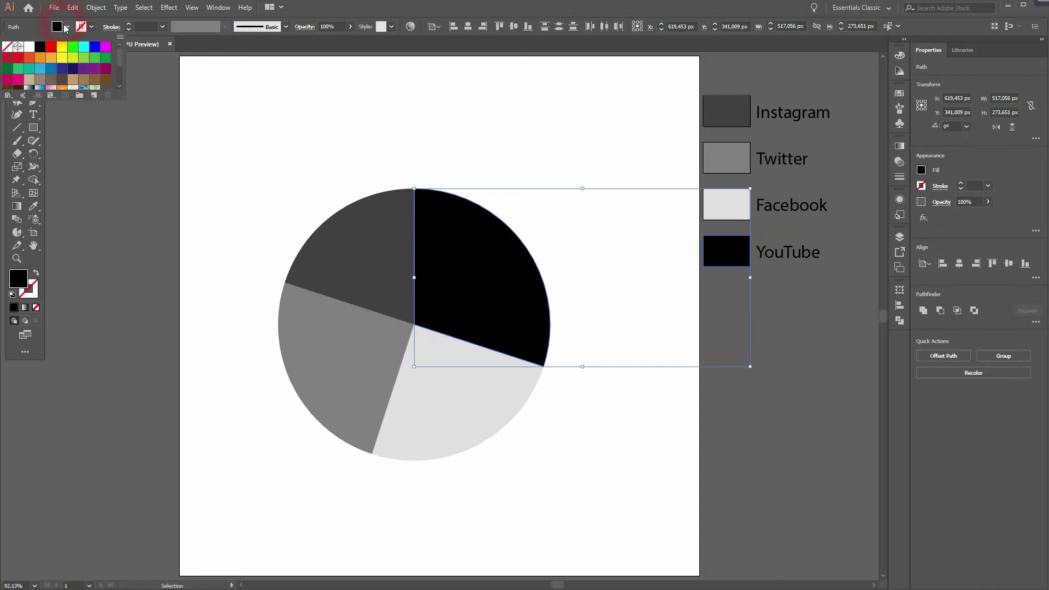
pyautogui.click(8, 58)
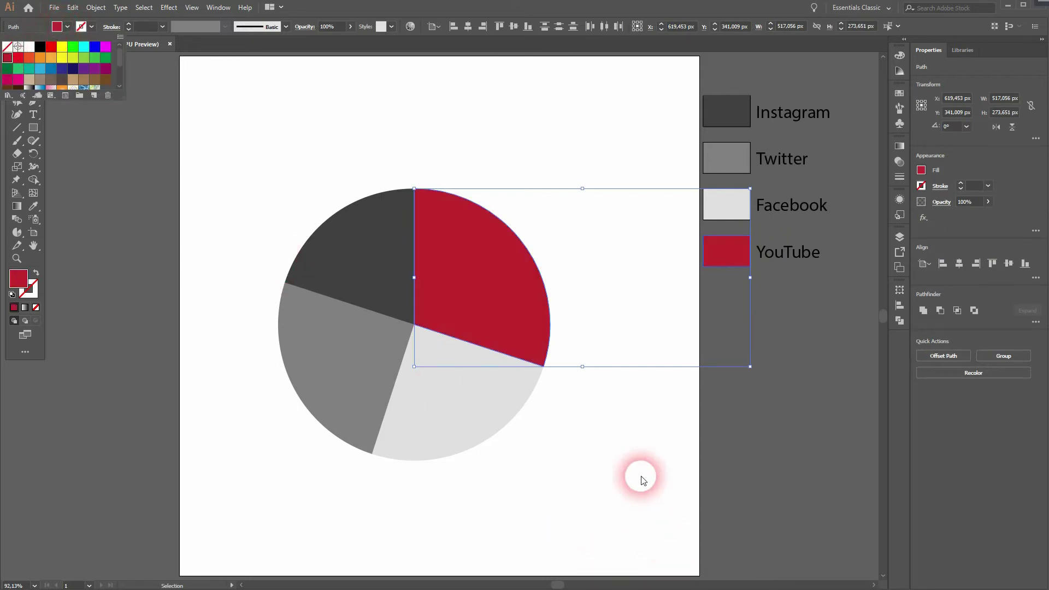
pyautogui.click(635, 455)
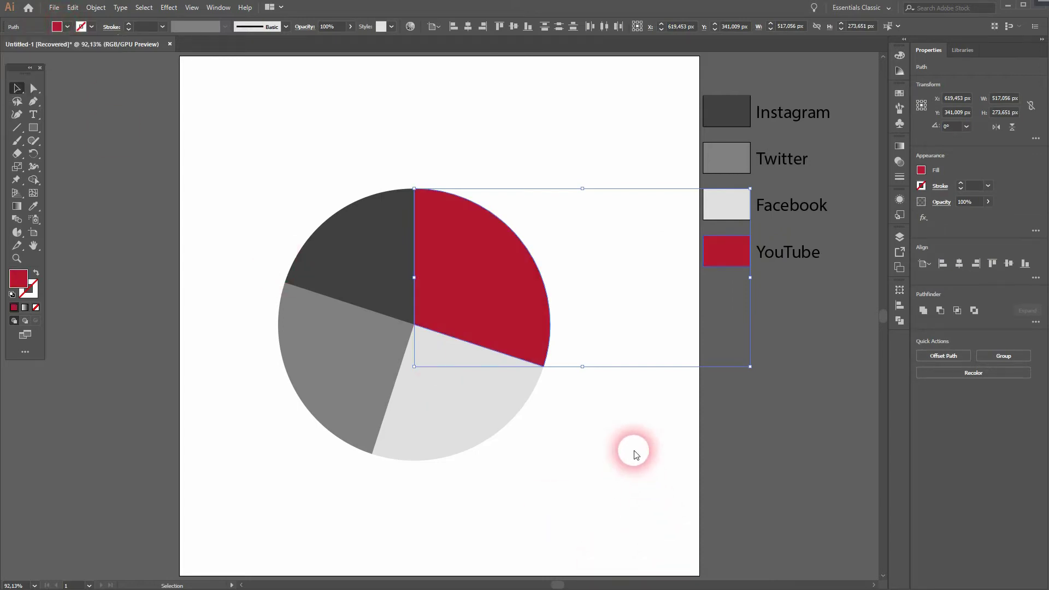
pyautogui.click(622, 435)
# Fill the Facebook slice and its legend square orange
pyautogui.click(484, 409)
pyautogui.keyDown('shift'); pyautogui.click(734, 204); pyautogui.keyUp('shift')
pyautogui.click(67, 26)
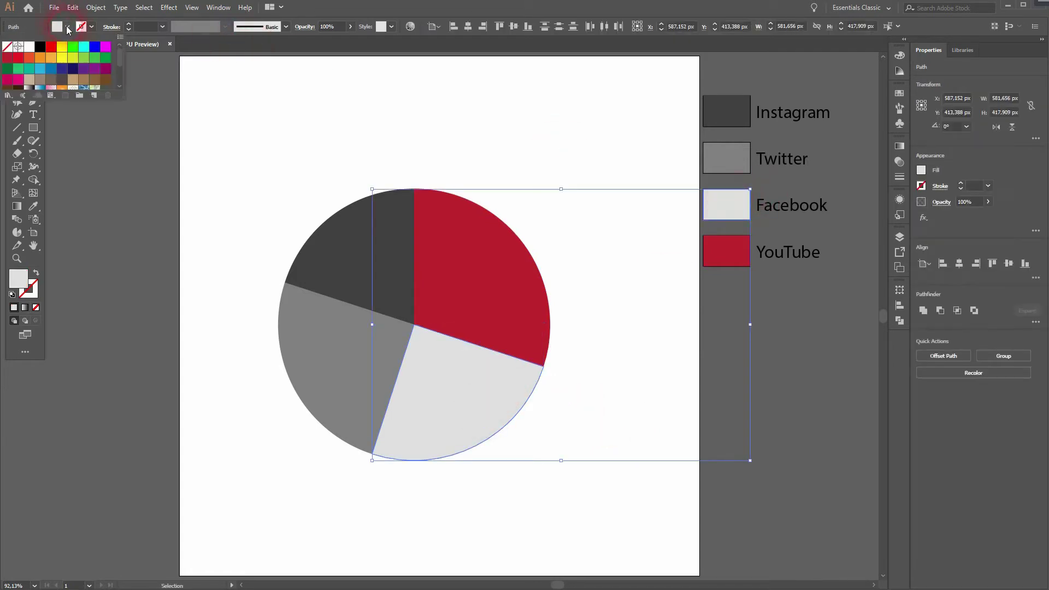
pyautogui.click(40, 57)
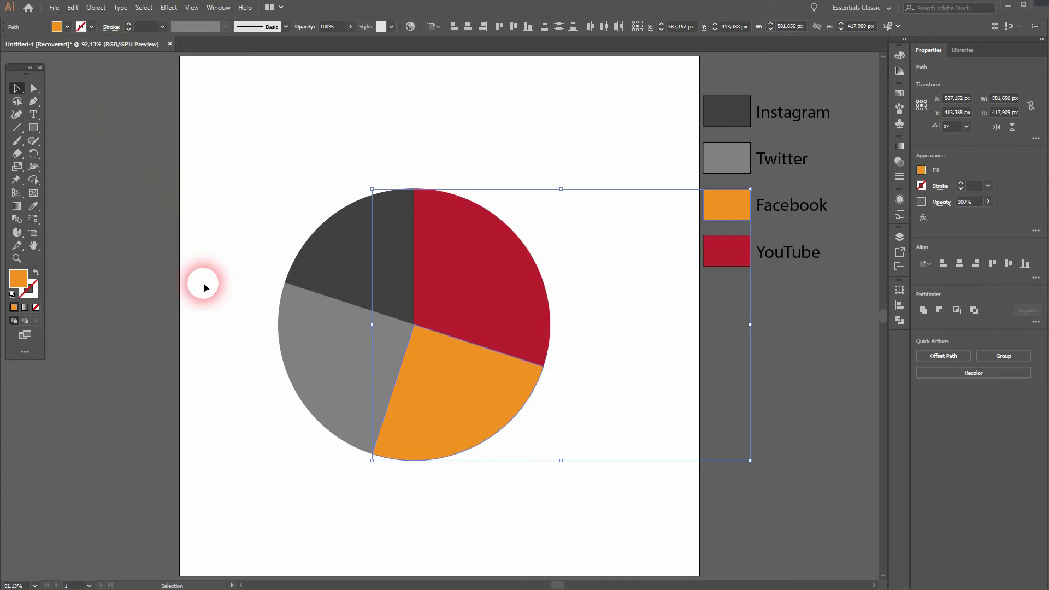
# Fill the Twitter slice and its legend square green
pyautogui.click(344, 350)
pyautogui.keyDown('shift'); pyautogui.click(737, 167); pyautogui.keyUp('shift')
pyautogui.click(70, 27)
pyautogui.click(110, 60)
pyautogui.click(218, 208)
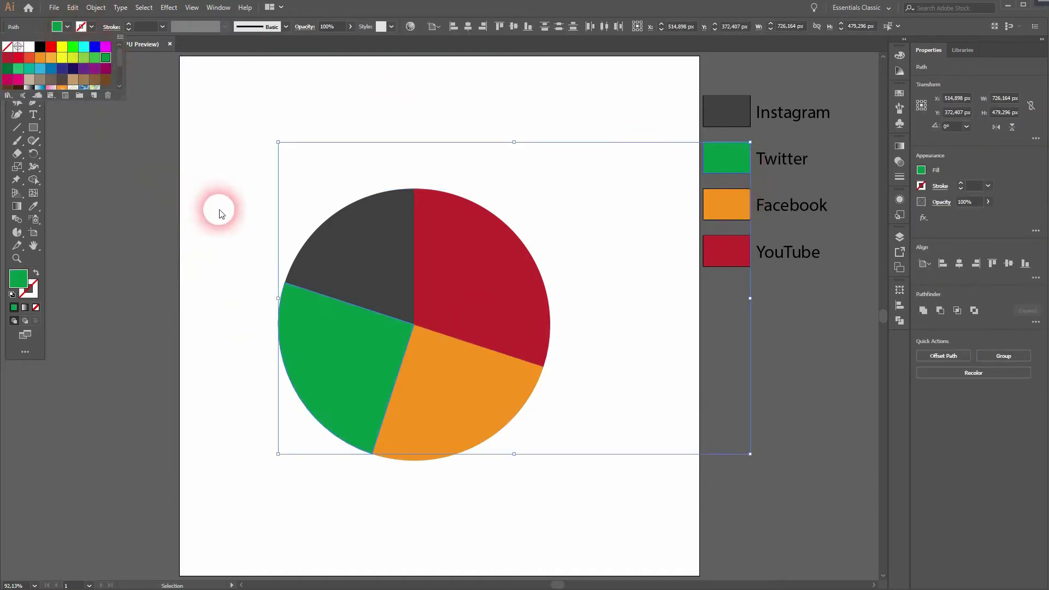
# Fill the Instagram slice and its legend square blue
pyautogui.click(340, 241)
pyautogui.keyDown('shift'); pyautogui.click(741, 112); pyautogui.keyUp('shift')
pyautogui.click(65, 28)
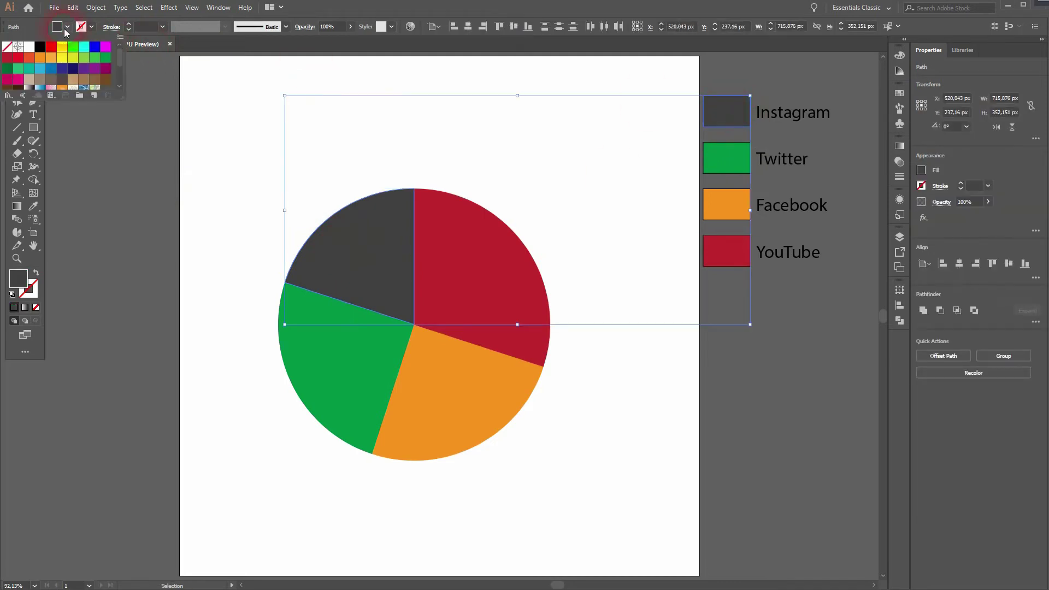
pyautogui.click(44, 73)
pyautogui.click(225, 351)
pyautogui.click(214, 375)
# Rotate all four pie slices about 111° so the red YouTube slice is upper left
pyautogui.moveTo(264, 479); pyautogui.dragTo(247, 257)
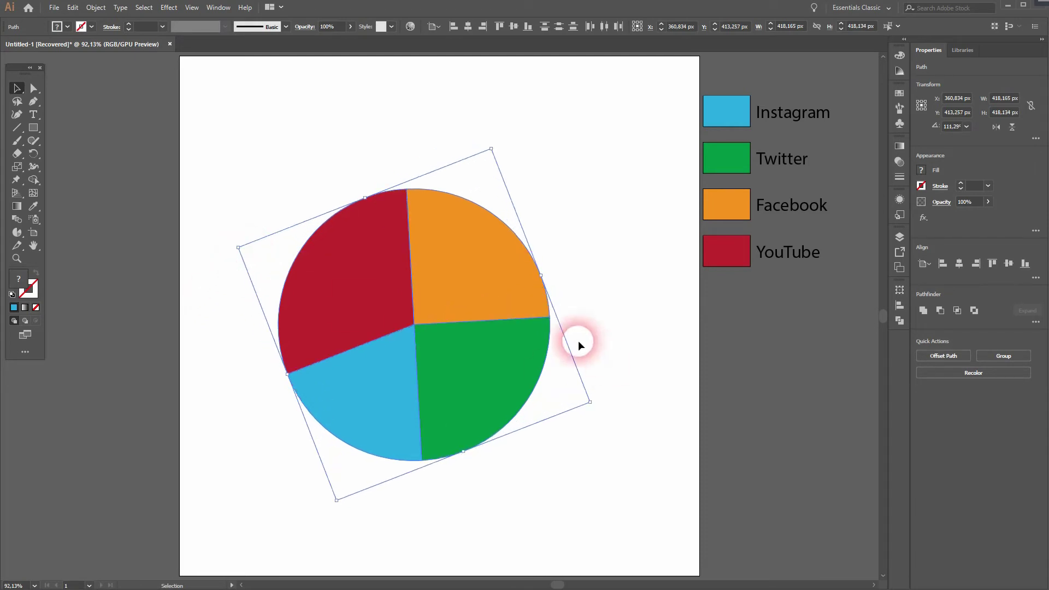
pyautogui.click(615, 333)
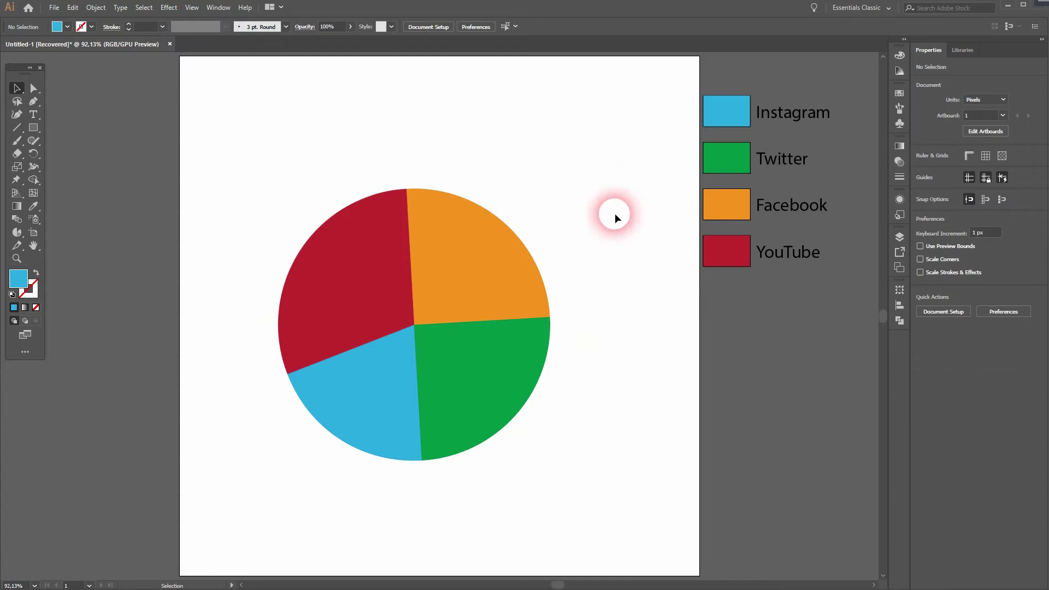
# Give the red YouTube slice an Extrude & Bevel effect rotated 60°, 0°, 0°
pyautogui.click(381, 294)
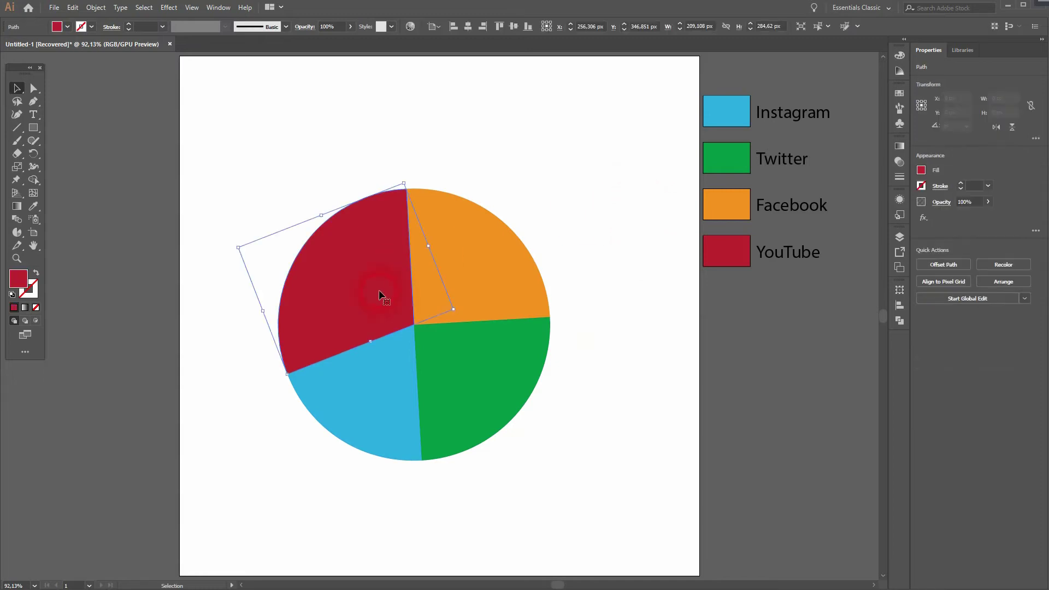
pyautogui.click(172, 10)
pyautogui.moveTo(260, 72)
pyautogui.click(322, 71)
pyautogui.click(710, 166)
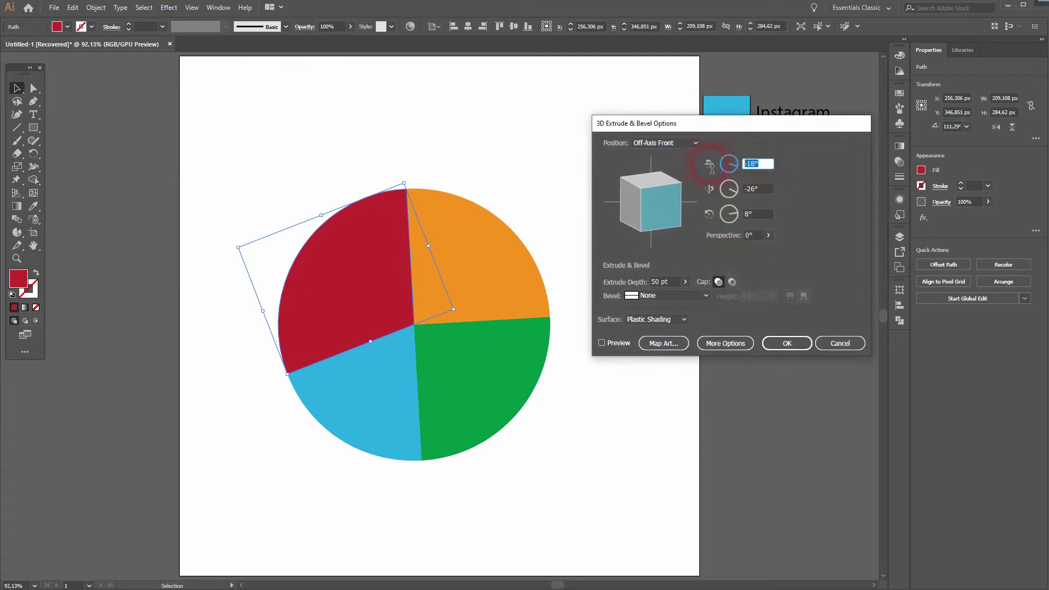
pyautogui.write('60')
pyautogui.press('Tab')
pyautogui.write('0')
pyautogui.press('Tab')
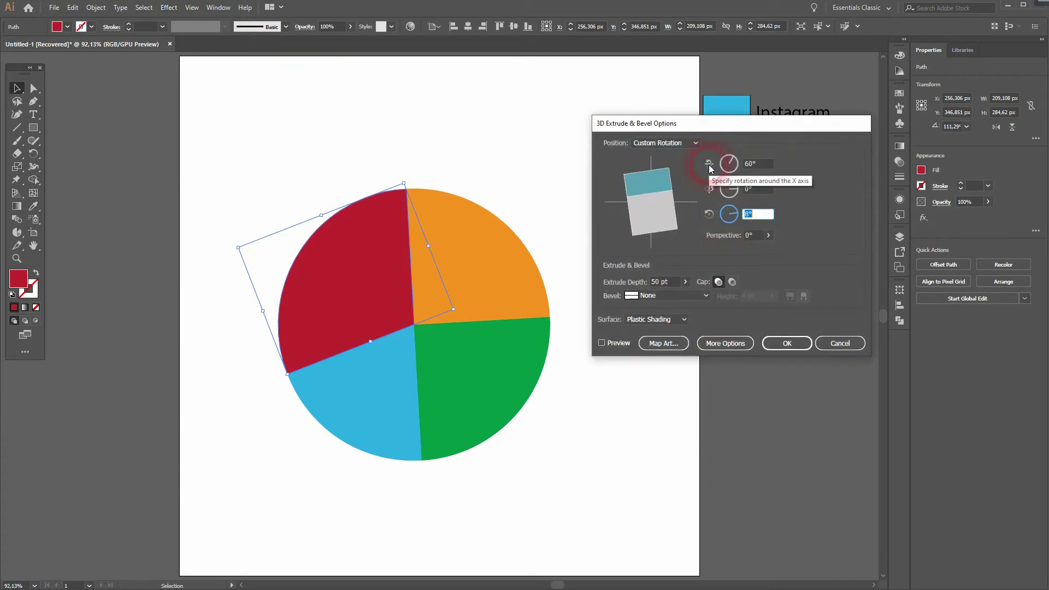
pyautogui.write('0')
pyautogui.press('Tab')
pyautogui.press('Tab')
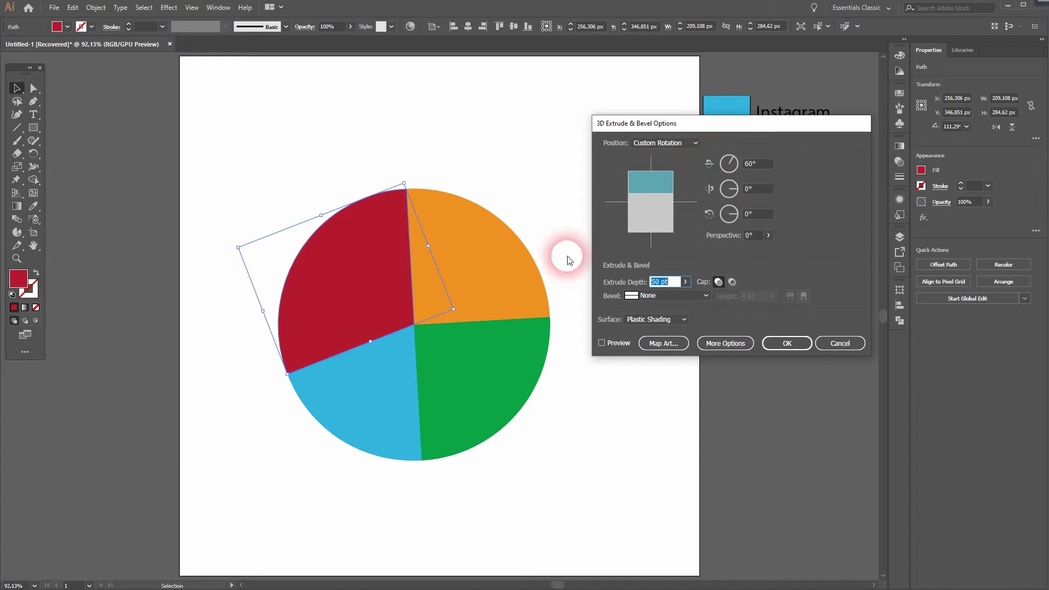
# Set the red slice's extrusion depth to 300 pt, preview and apply it
pyautogui.moveTo(792, 127); pyautogui.dragTo(785, 316)
pyautogui.write('300')
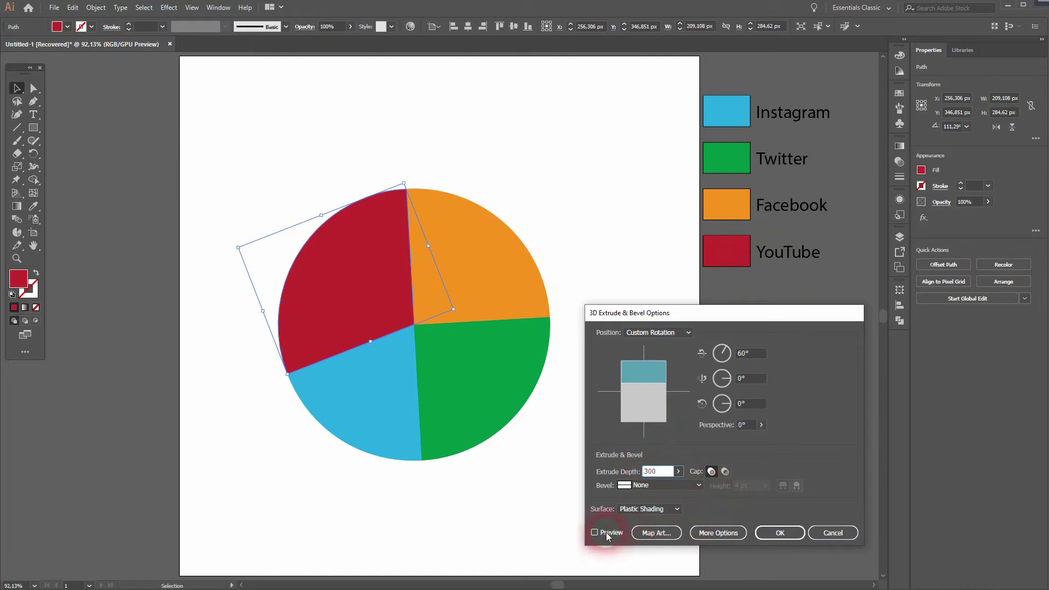
pyautogui.click(606, 532)
pyautogui.click(780, 534)
pyautogui.click(551, 221)
pyautogui.click(465, 271)
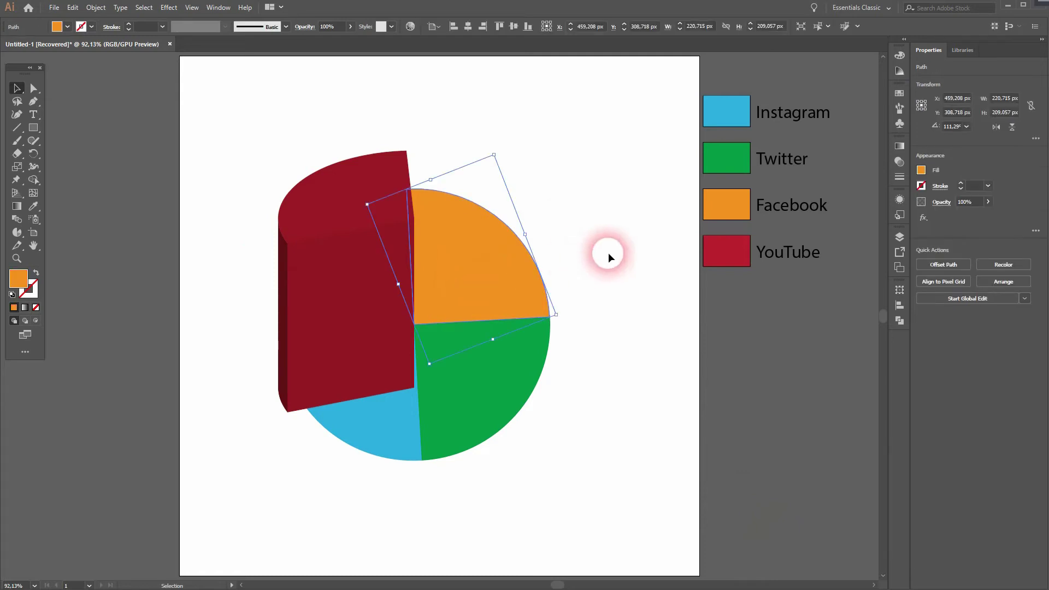
# Extrude the orange and green slices with 60°, 0°, 0° rotation and 250 pt depth
pyautogui.keyDown('shift'); pyautogui.click(465, 402); pyautogui.keyUp('shift')
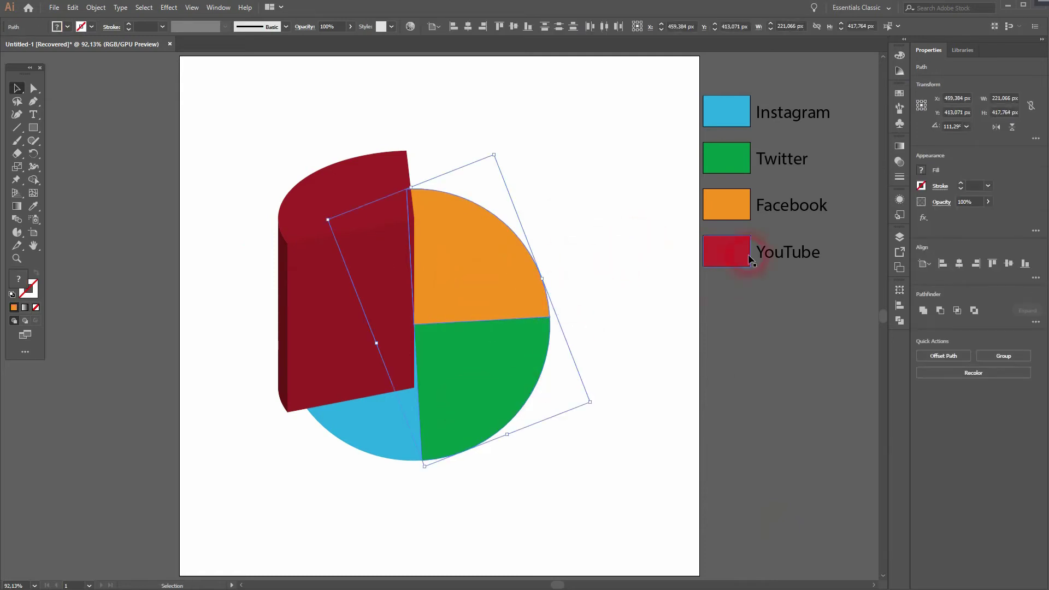
pyautogui.click(143, 7)
pyautogui.moveTo(169, 8)
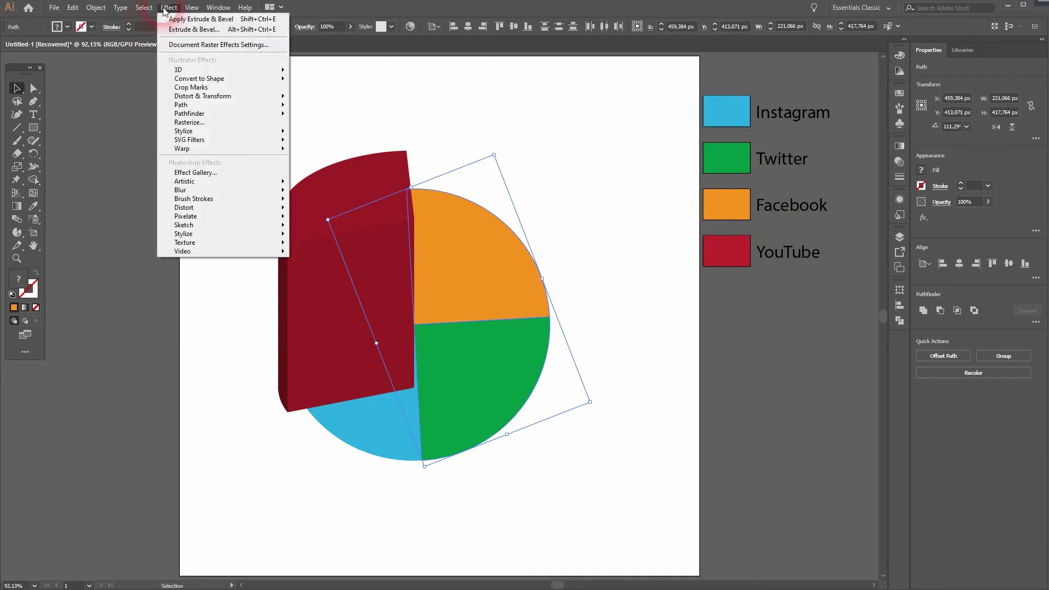
pyautogui.moveTo(243, 70)
pyautogui.click(320, 70)
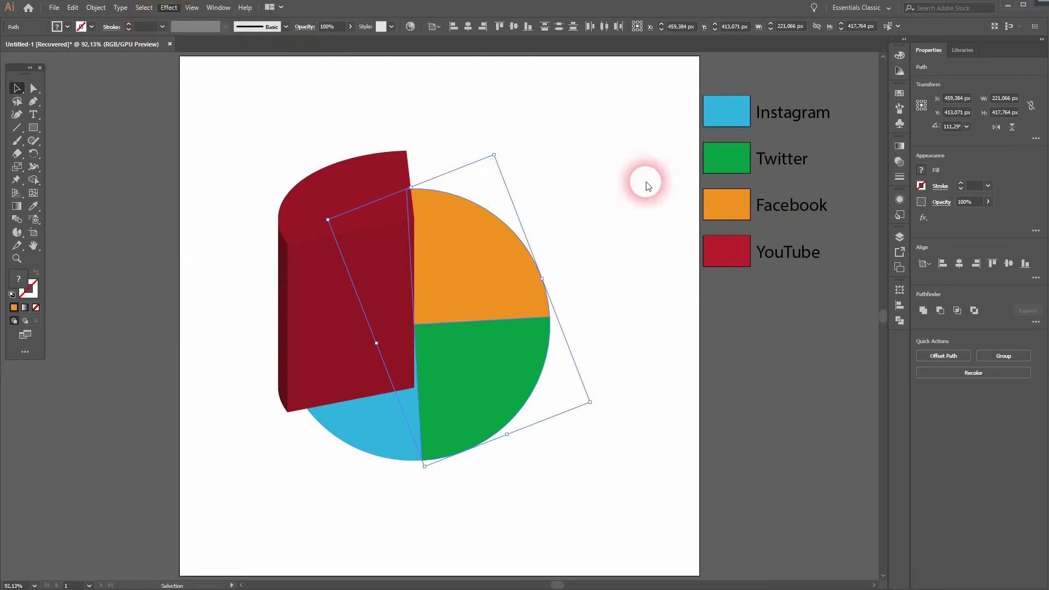
pyautogui.click(751, 353)
pyautogui.write('60')
pyautogui.press('Tab')
pyautogui.write('0')
pyautogui.press('Tab')
pyautogui.write('0')
pyautogui.press('Tab')
pyautogui.press('Tab')
pyautogui.write('250')
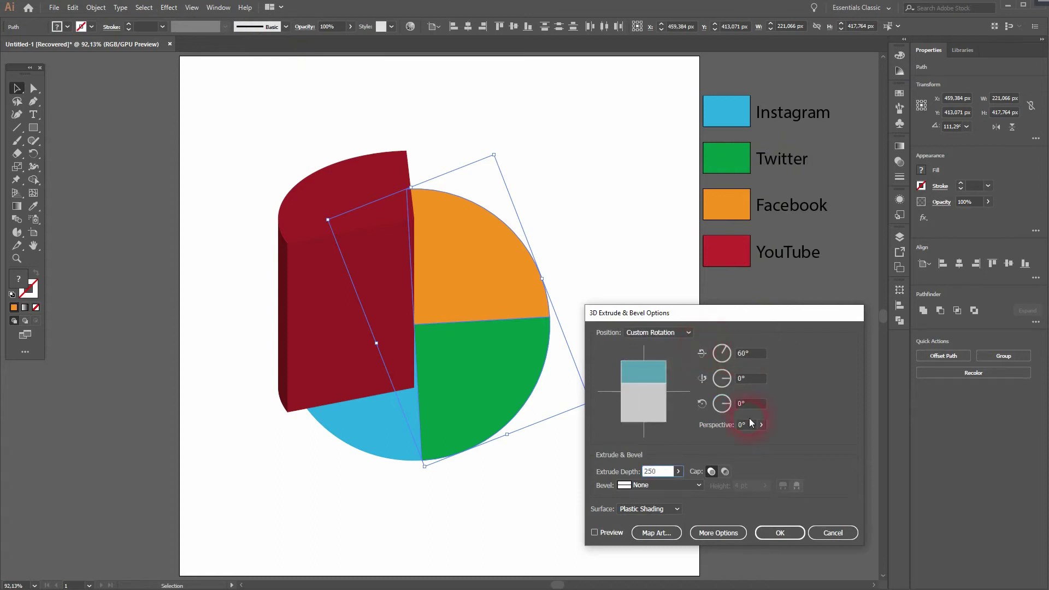
pyautogui.click(779, 533)
pyautogui.click(650, 304)
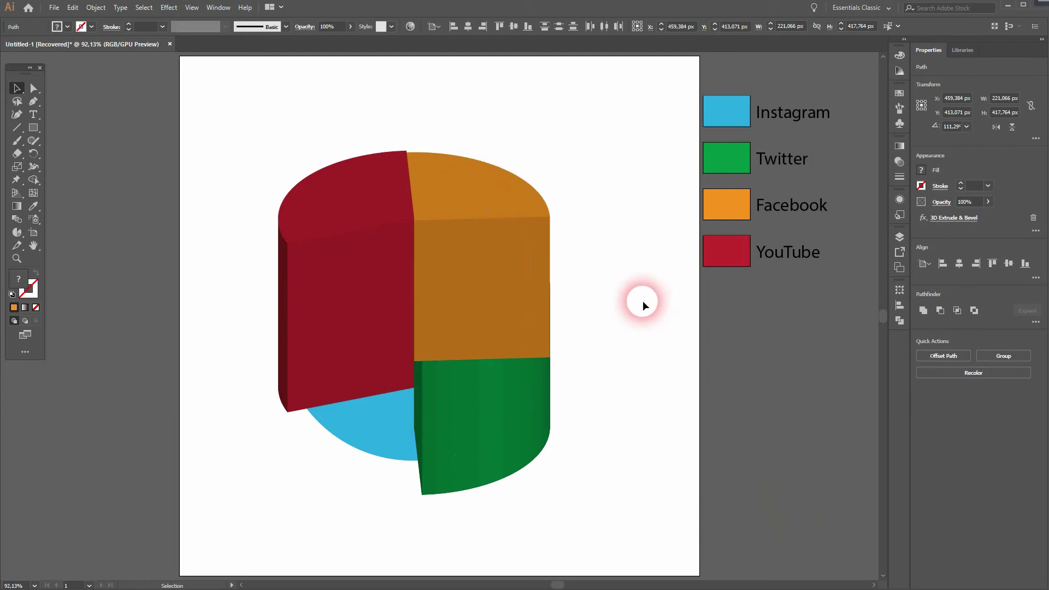
# Spread the slices apart, pulling green to the right and red to the upper left
pyautogui.moveTo(462, 412); pyautogui.dragTo(583, 170)
pyautogui.moveTo(410, 251); pyautogui.dragTo(306, 152)
pyautogui.click(373, 413)
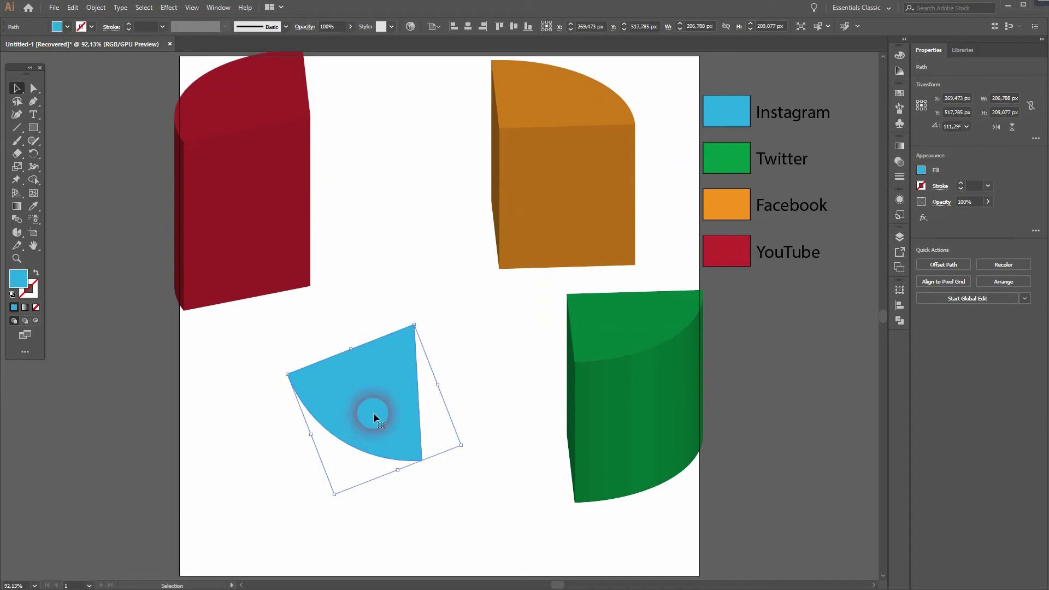
# Extrude the blue Instagram slice with 60°, 0°, 0° rotation and 200 pt depth
pyautogui.click(166, 7)
pyautogui.moveTo(251, 71)
pyautogui.click(343, 71)
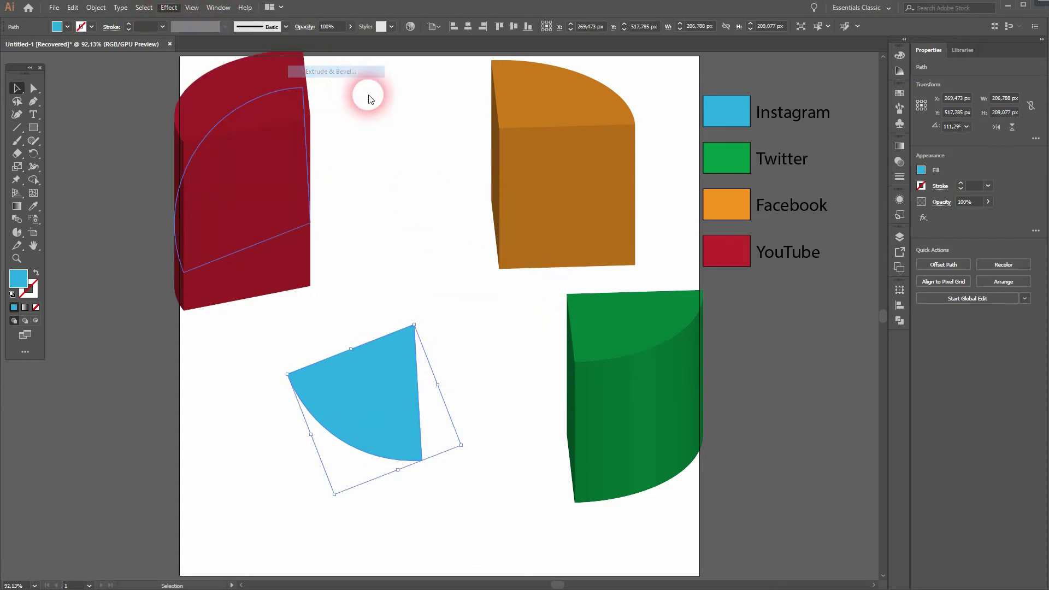
pyautogui.doubleClick(746, 354)
pyautogui.write('60')
pyautogui.press('Tab')
pyautogui.write('0')
pyautogui.press('Tab')
pyautogui.write('0')
pyautogui.press('Tab')
pyautogui.press('Tab')
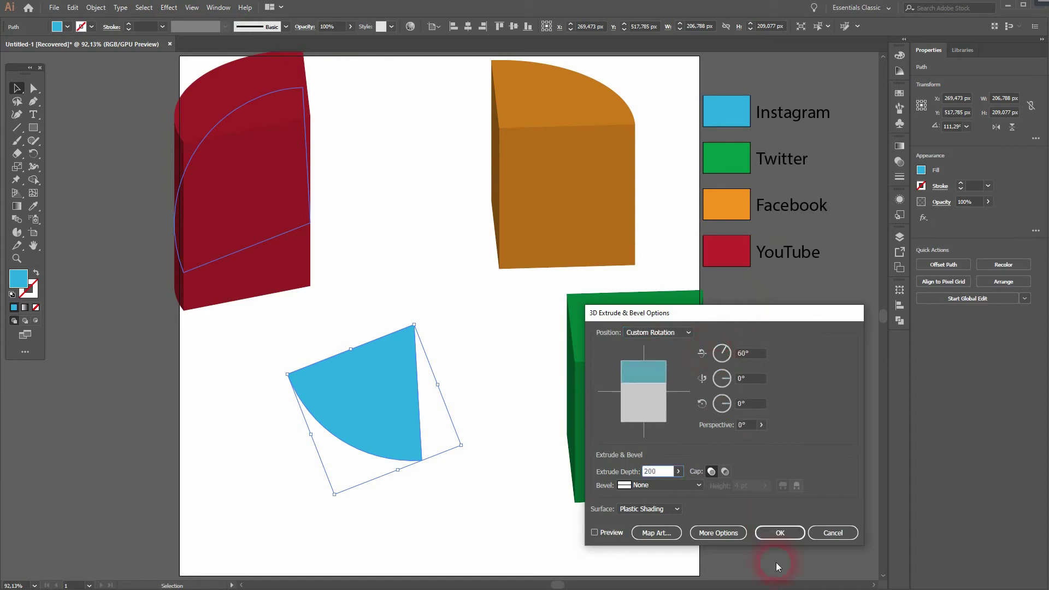
pyautogui.click(781, 533)
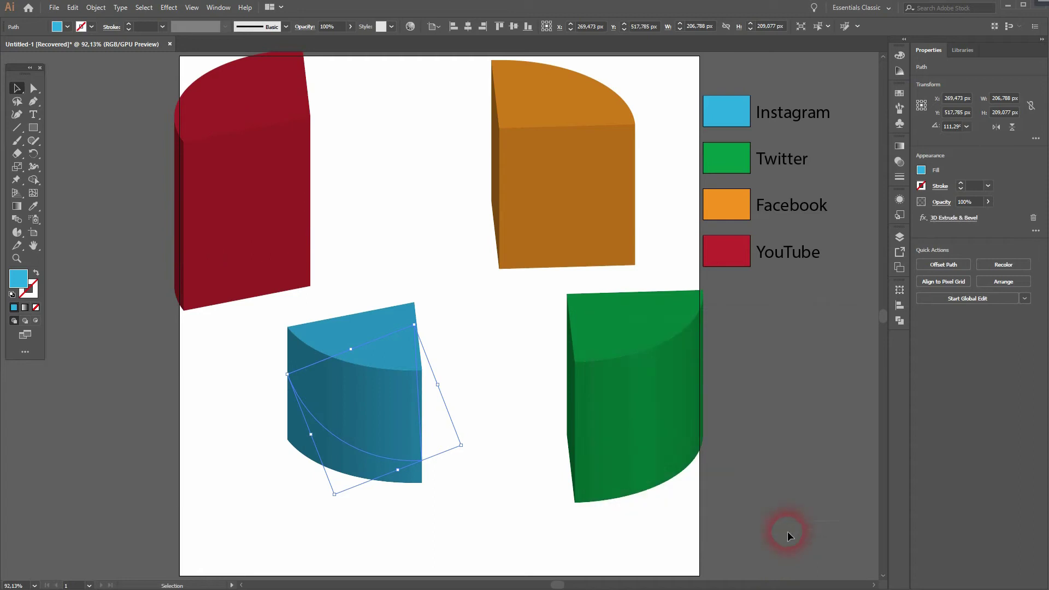
# Select the green, orange and red slices together with the blue one
pyautogui.keyDown('shift'); pyautogui.click(647, 381); pyautogui.keyUp('shift')
pyautogui.keyDown('shift'); pyautogui.click(574, 173); pyautogui.keyUp('shift')
pyautogui.keyDown('shift'); pyautogui.click(295, 181); pyautogui.keyUp('shift')
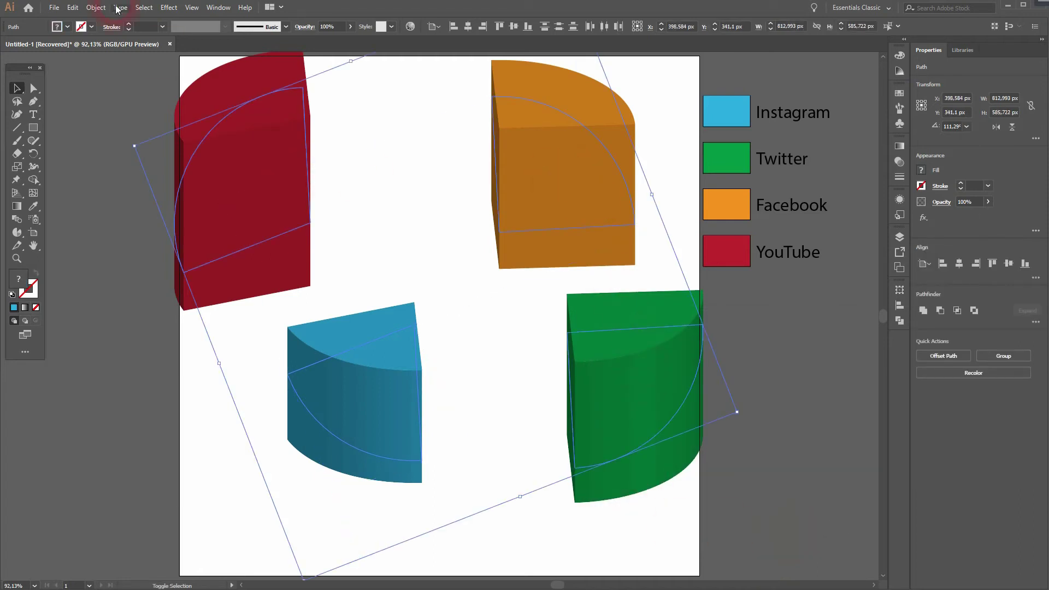
# Expand the 3D slices' appearance and move the red slice down toward the centre
pyautogui.click(96, 8)
pyautogui.click(169, 146)
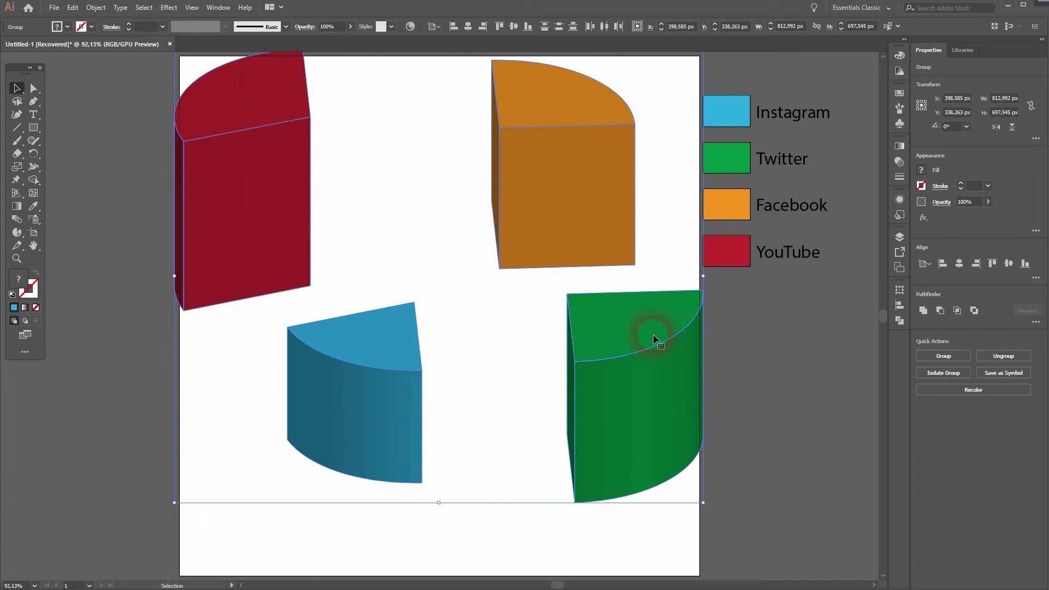
pyautogui.click(403, 284)
pyautogui.moveTo(249, 240); pyautogui.dragTo(340, 332)
# Reshape the blue slice so its corner snaps onto the red slice's corner
pyautogui.click(327, 440)
pyautogui.scroll(5, 326, 438)
pyautogui.press('a')
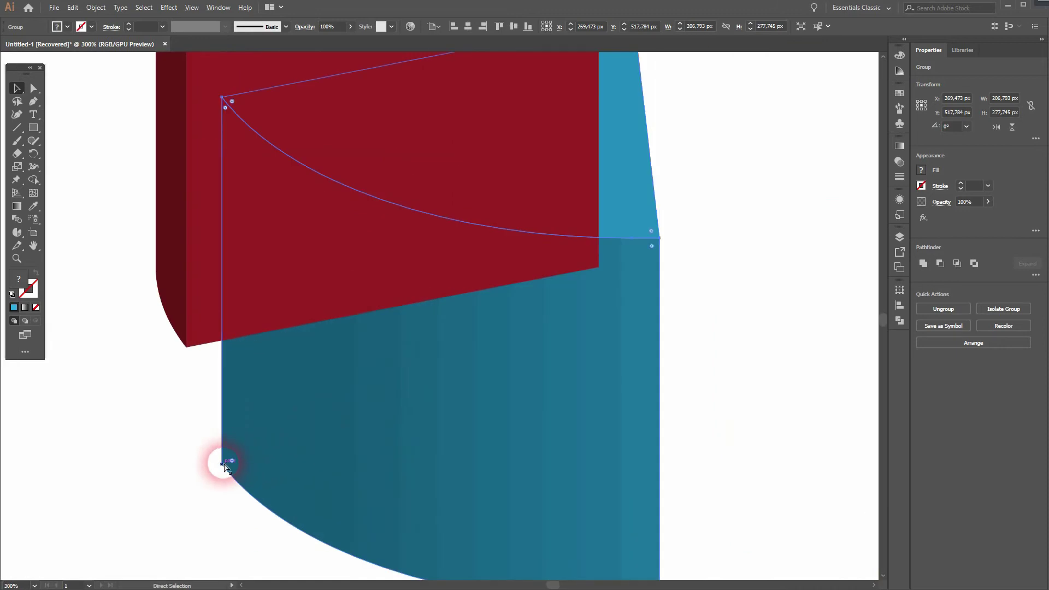
pyautogui.moveTo(224, 465); pyautogui.dragTo(186, 353)
pyautogui.click(182, 428)
pyautogui.hotkey('ctrl', '0')
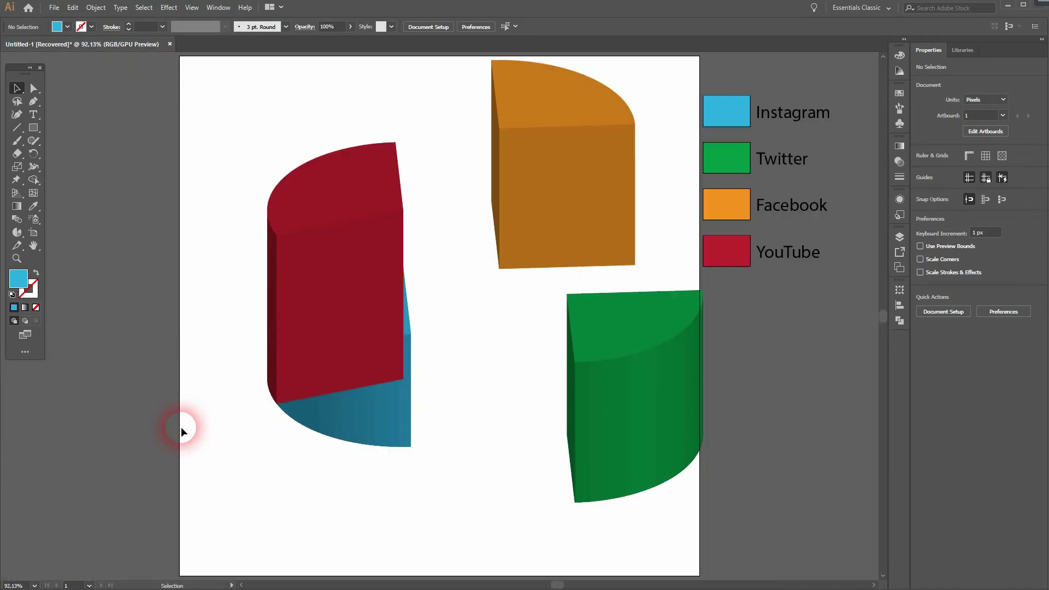
# Bring the blue slice in front of red and fit the green slice beside it
pyautogui.rightClick(388, 407)
pyautogui.moveTo(469, 542)
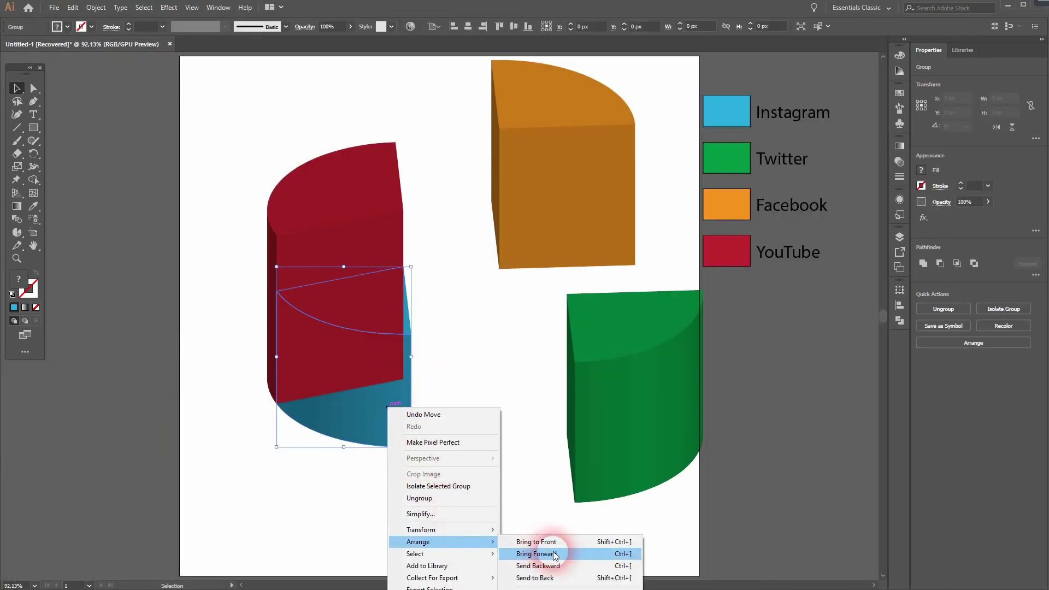
pyautogui.click(563, 541)
pyautogui.click(507, 421)
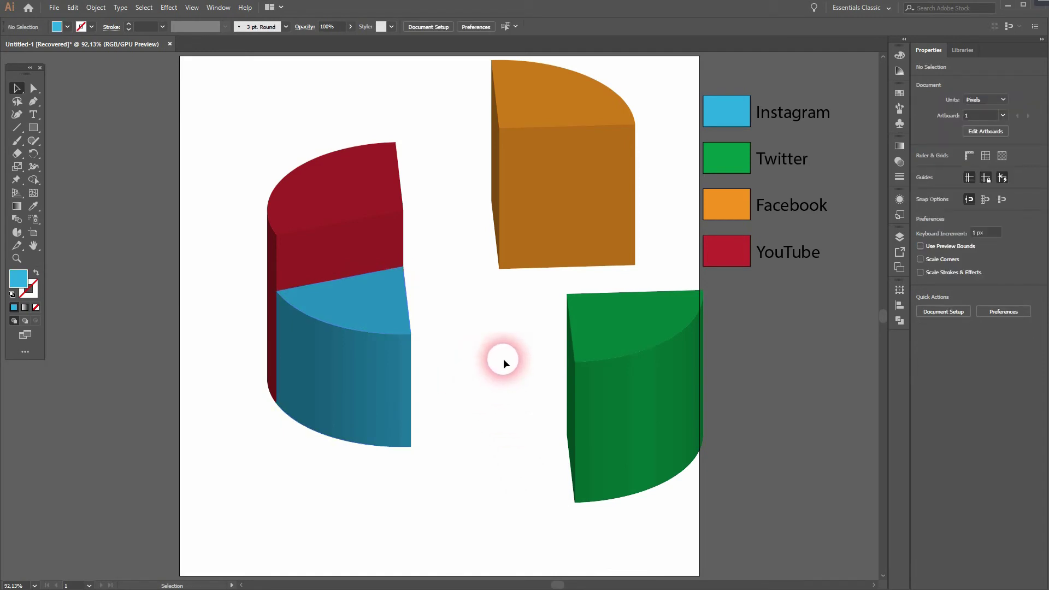
pyautogui.click(628, 461)
pyautogui.moveTo(577, 507); pyautogui.dragTo(411, 449)
pyautogui.click(451, 500)
# Reposition the orange, green and blue slices so they fit together into the pie
pyautogui.moveTo(566, 195); pyautogui.dragTo(472, 266)
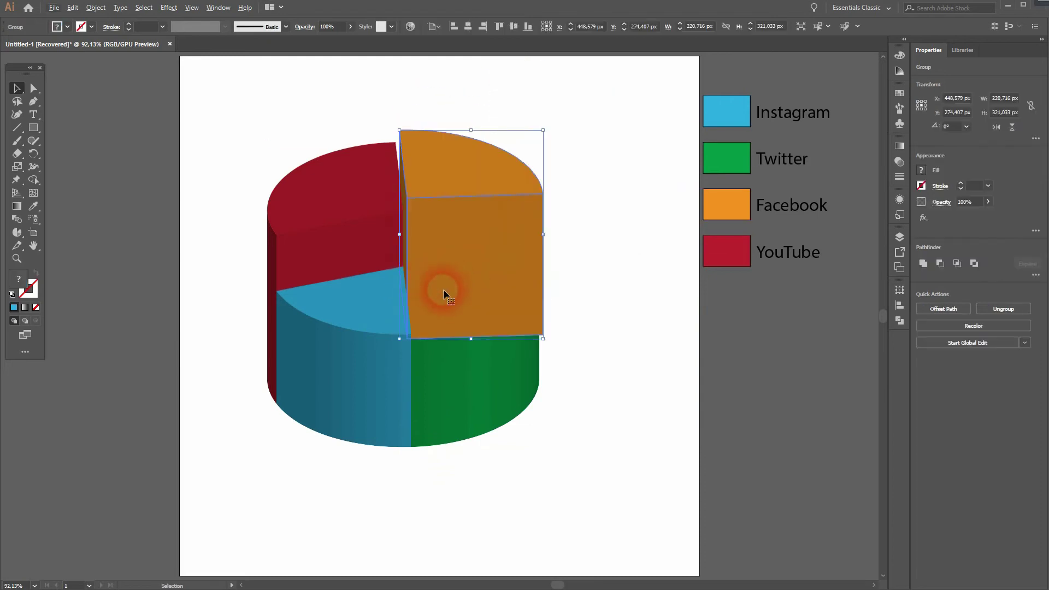
pyautogui.click(587, 407)
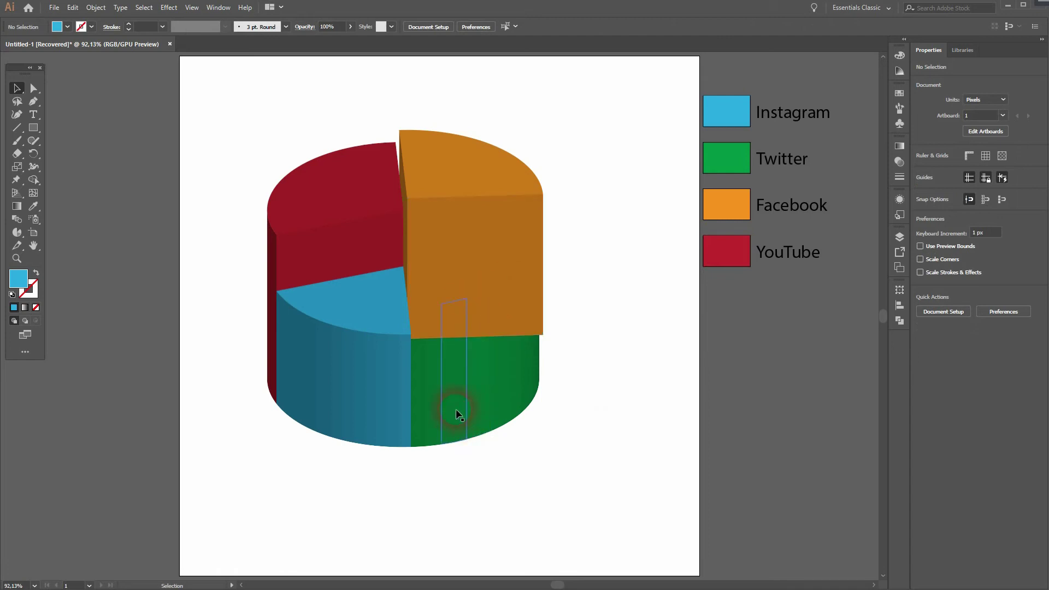
pyautogui.click(376, 423)
pyautogui.keyDown('shift'); pyautogui.click(461, 403); pyautogui.keyUp('shift')
pyautogui.moveTo(461, 401); pyautogui.dragTo(750, 524)
pyautogui.click(429, 339)
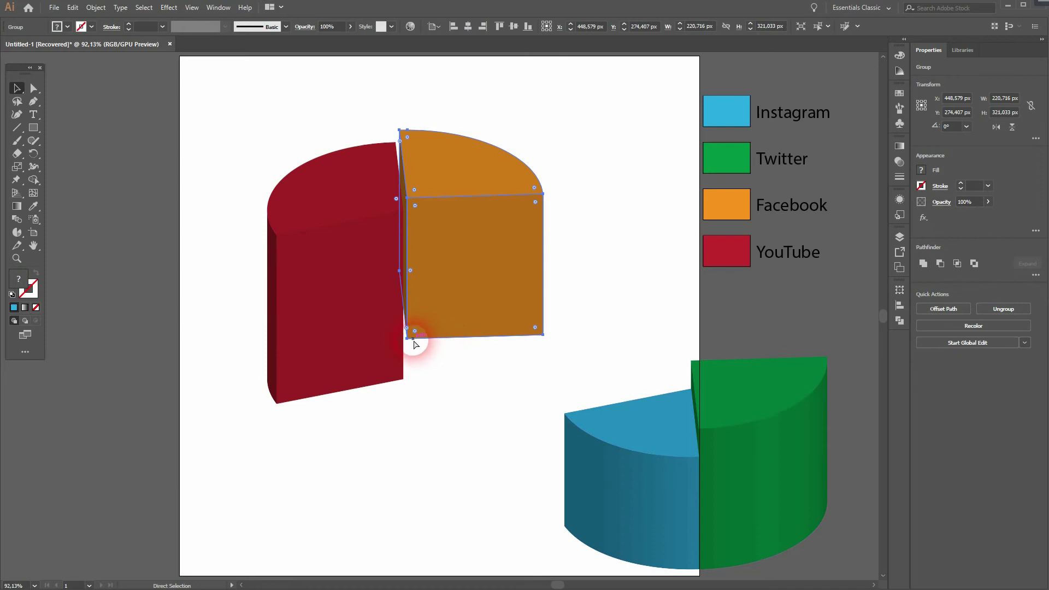
pyautogui.moveTo(413, 342); pyautogui.dragTo(402, 382)
pyautogui.click(633, 519)
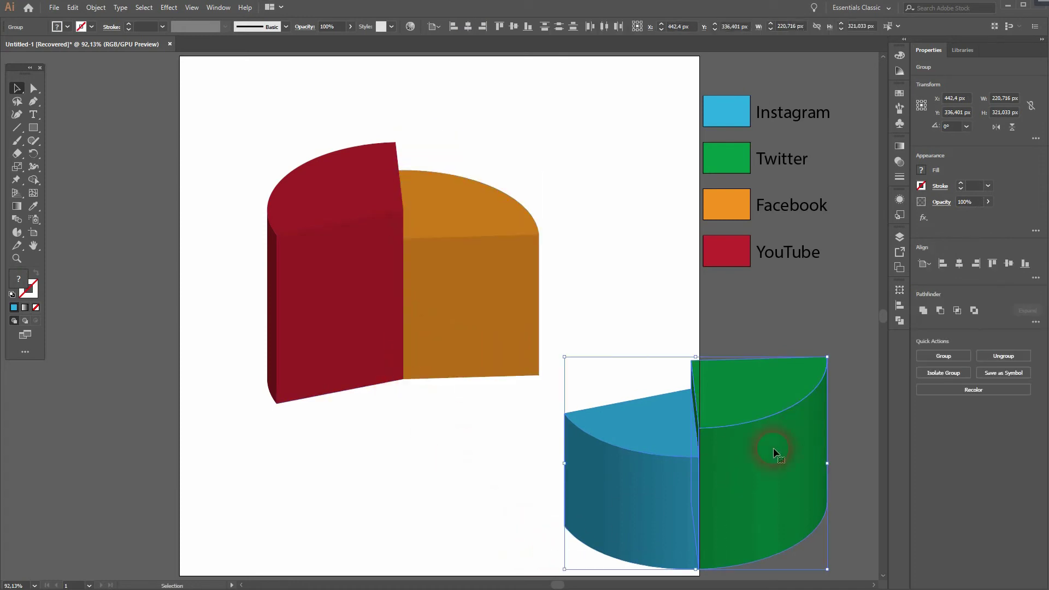
pyautogui.press('a')
pyautogui.moveTo(565, 529); pyautogui.dragTo(278, 406)
pyautogui.click(489, 543)
# Bring the green slice to the front, then bring the blue slice in front of it
pyautogui.rightClick(467, 417)
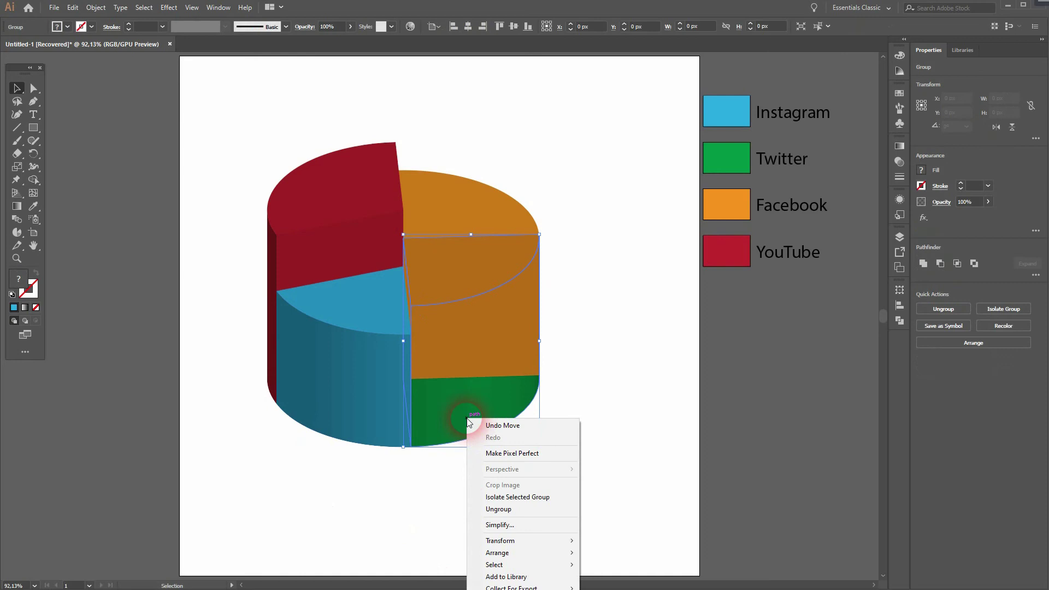
pyautogui.moveTo(562, 552)
pyautogui.click(616, 553)
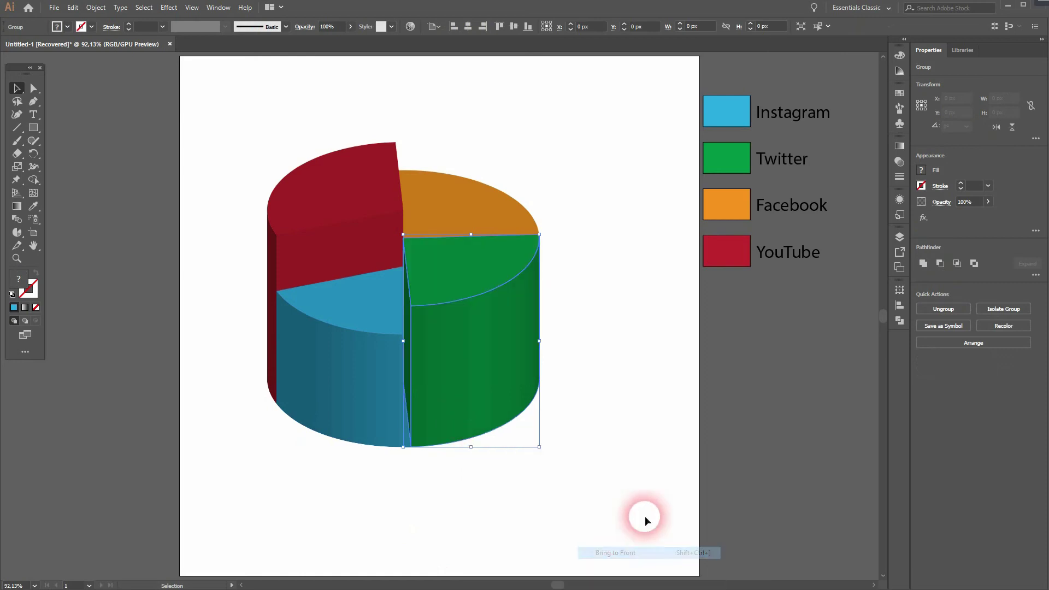
pyautogui.click(639, 475)
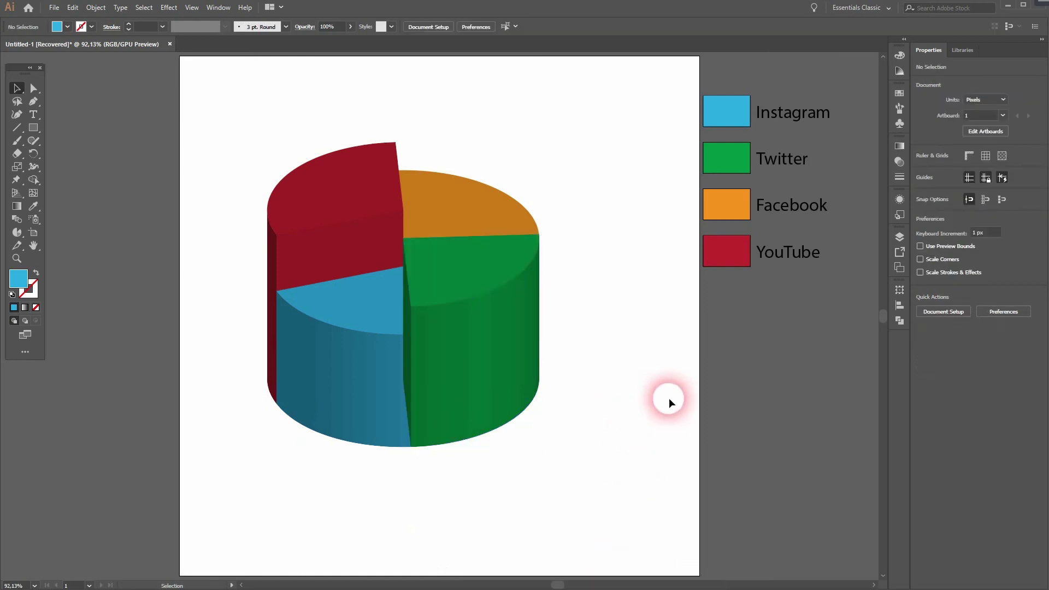
pyautogui.scroll(2, 429, 367)
pyautogui.rightClick(302, 366)
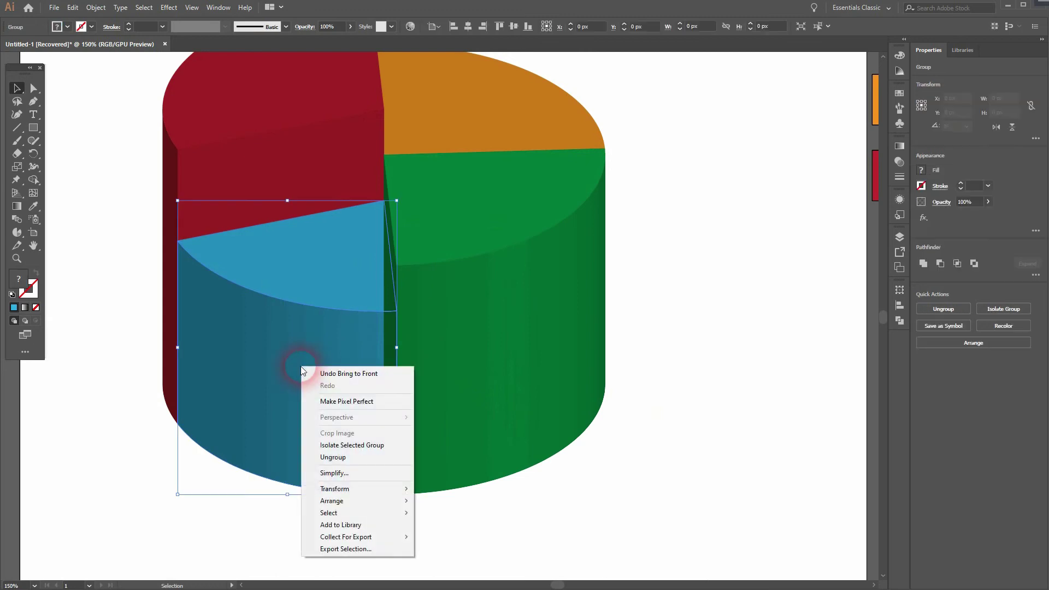
pyautogui.moveTo(399, 502)
pyautogui.click(488, 501)
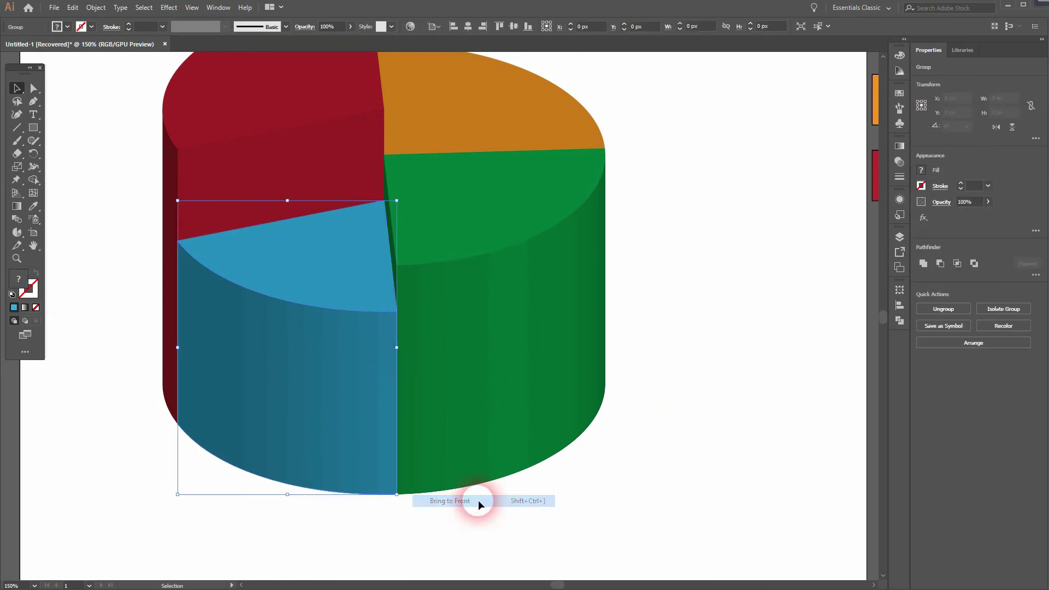
pyautogui.click(735, 441)
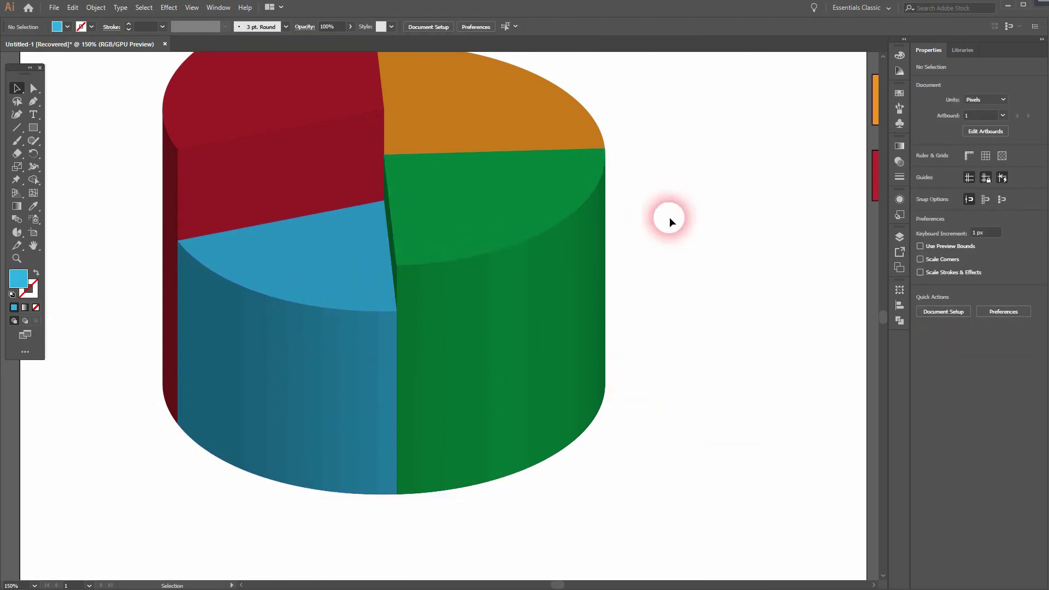
pyautogui.scroll(-2, 695, 208)
# Type a 30% label on the red slice and scale it up to about 34 pt
pyautogui.scroll(1, 696, 208)
pyautogui.moveTo(695, 208); pyautogui.dragTo(639, 287)
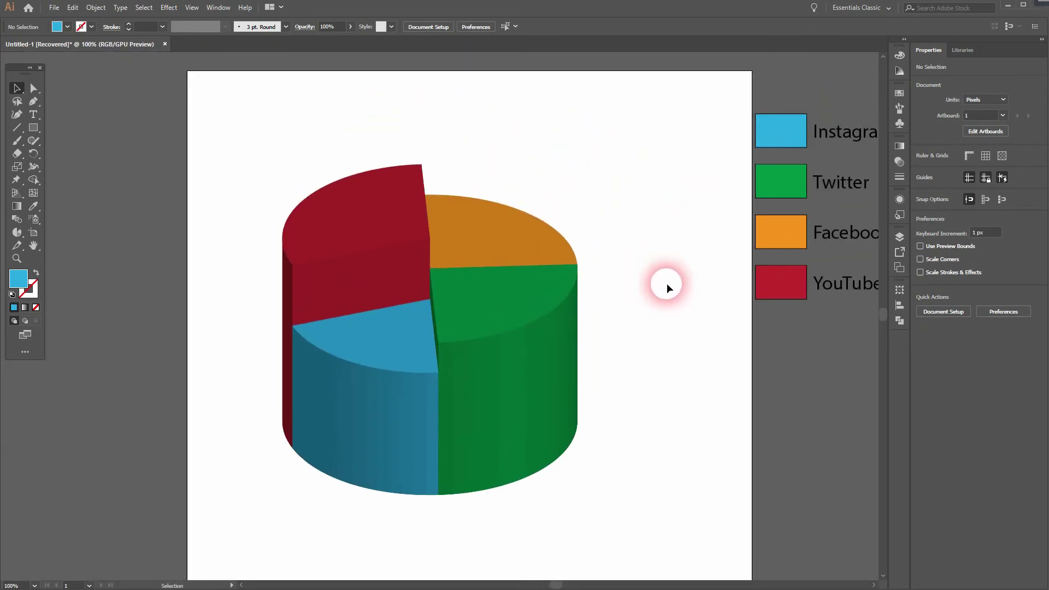
pyautogui.click(32, 115)
pyautogui.click(347, 209)
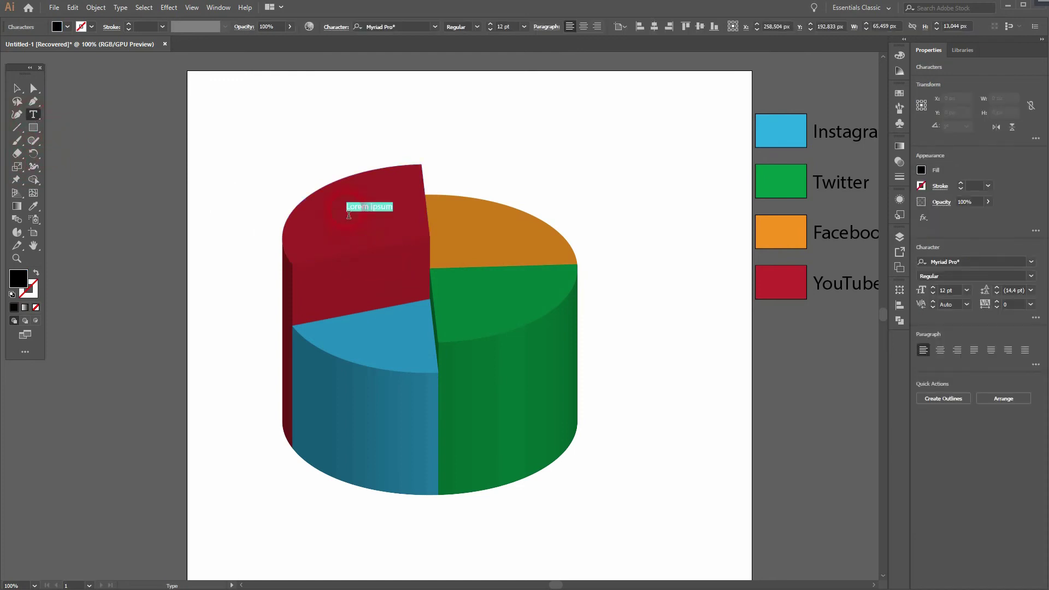
pyautogui.write('30%')
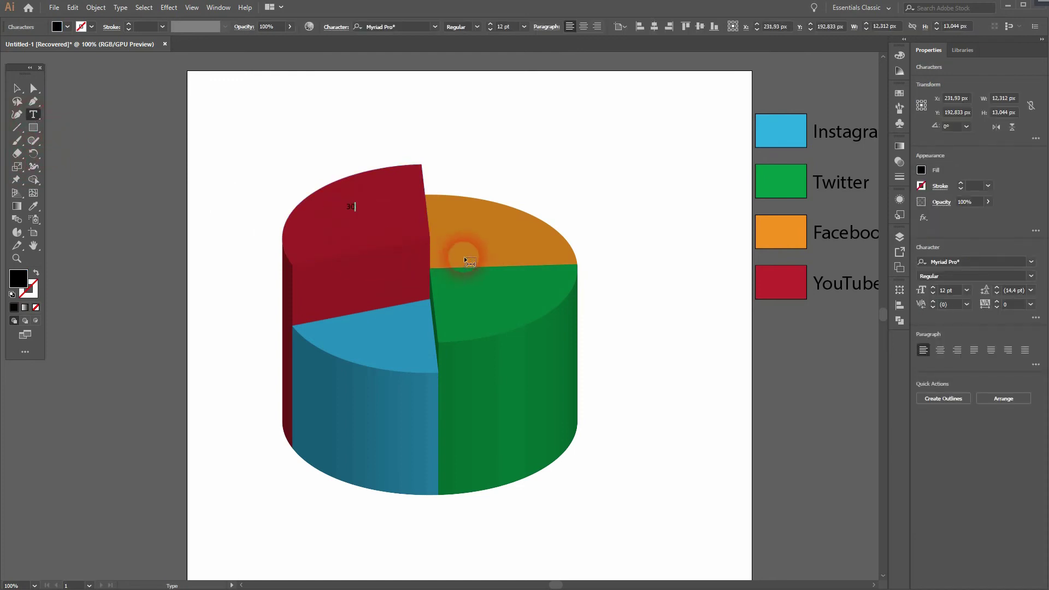
pyautogui.click(16, 88)
pyautogui.moveTo(365, 216)
pyautogui.mouseDown()
pyautogui.moveTo(379, 224)
pyautogui.moveTo(367, 221)
pyautogui.mouseUp()
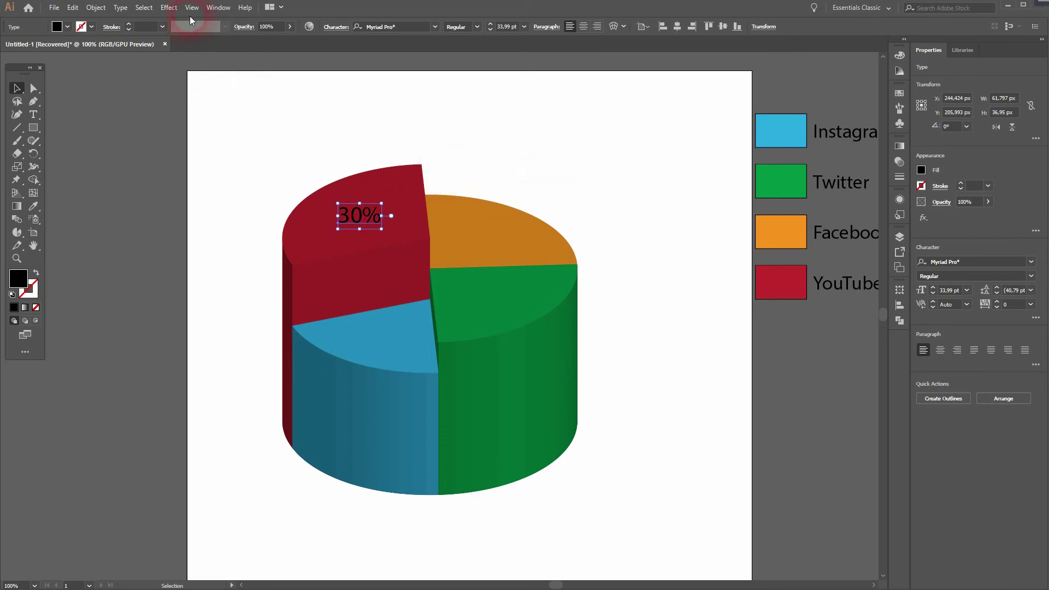
# Apply Extrude & Bevel to the label with a 50° first rotation, and turn on Preview
pyautogui.click(169, 7)
pyautogui.moveTo(241, 70)
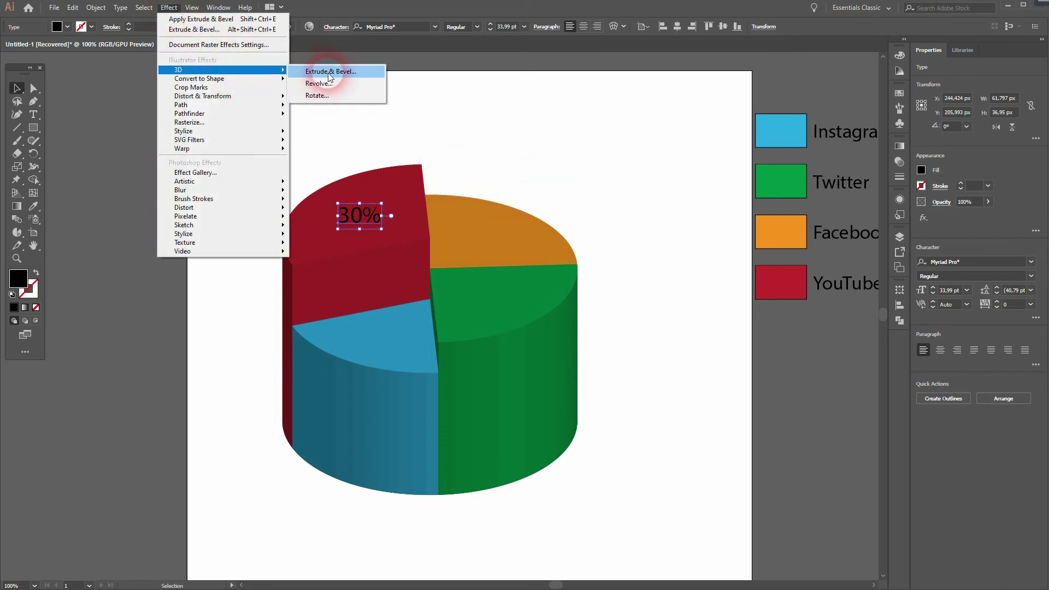
pyautogui.click(328, 73)
pyautogui.moveTo(785, 317); pyautogui.dragTo(784, 229)
pyautogui.click(756, 265)
pyautogui.write('50')
pyautogui.press('Tab')
pyautogui.write('-15')
pyautogui.press('Tab')
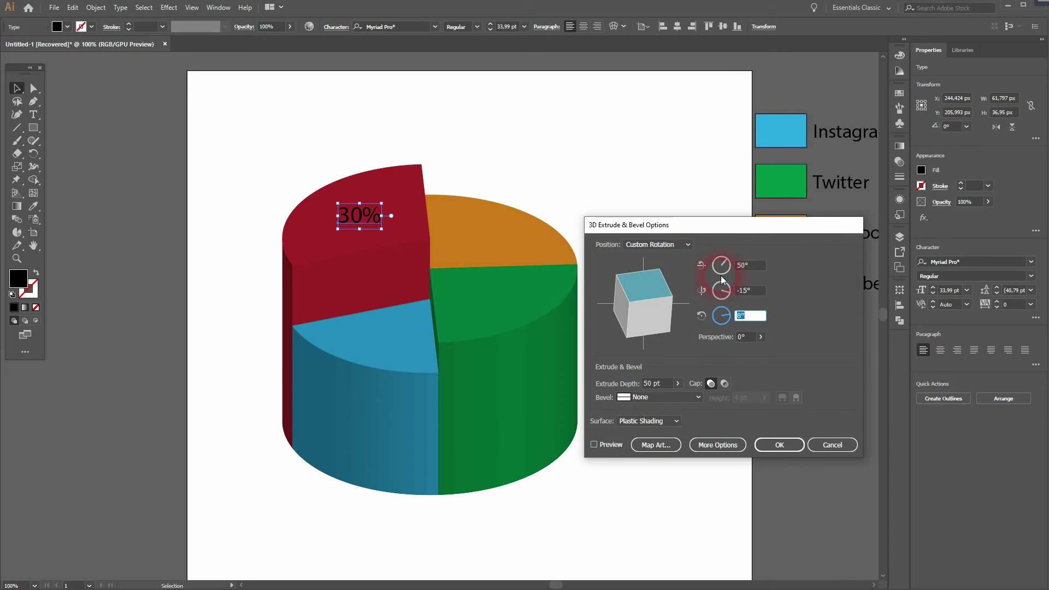
pyautogui.click(594, 445)
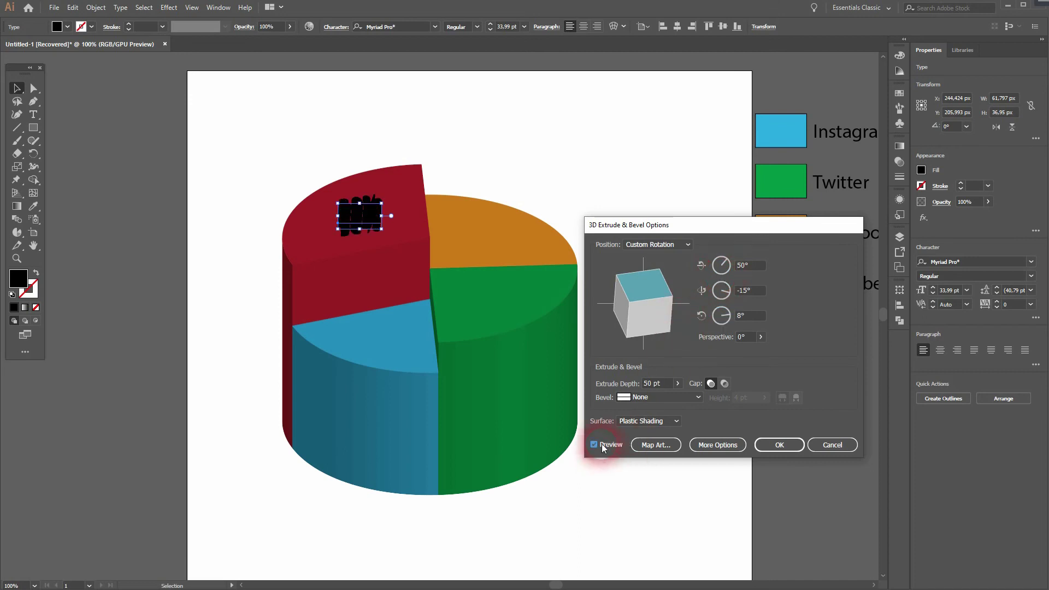
# Set the second and third rotations to 30° and -15°, and select the extrusion depth
pyautogui.doubleClick(758, 297)
pyautogui.write('1')
pyautogui.doubleClick(757, 322)
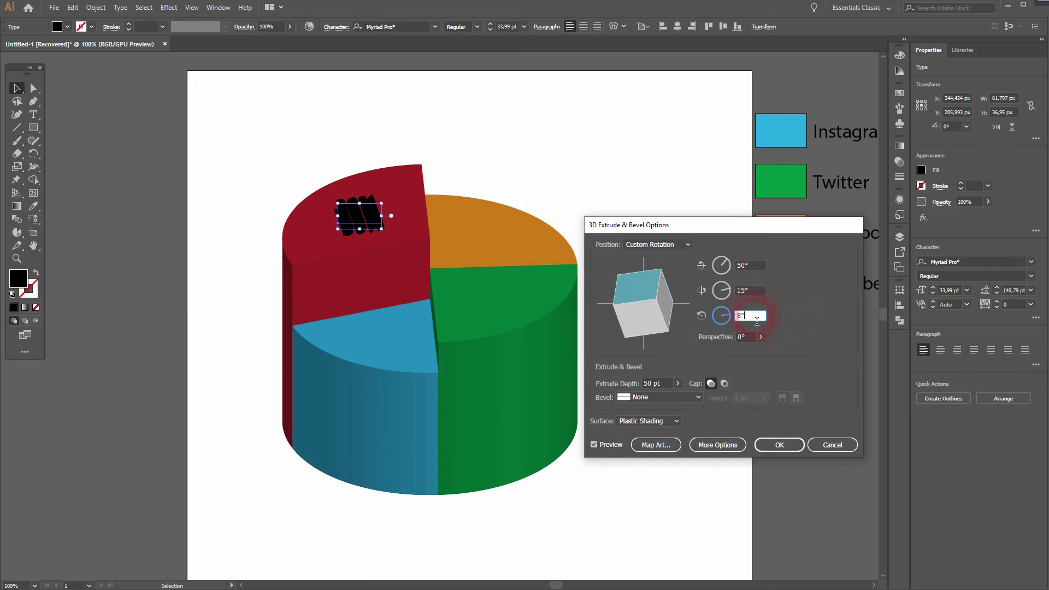
pyautogui.doubleClick(760, 296)
pyautogui.write('30')
pyautogui.click(755, 322)
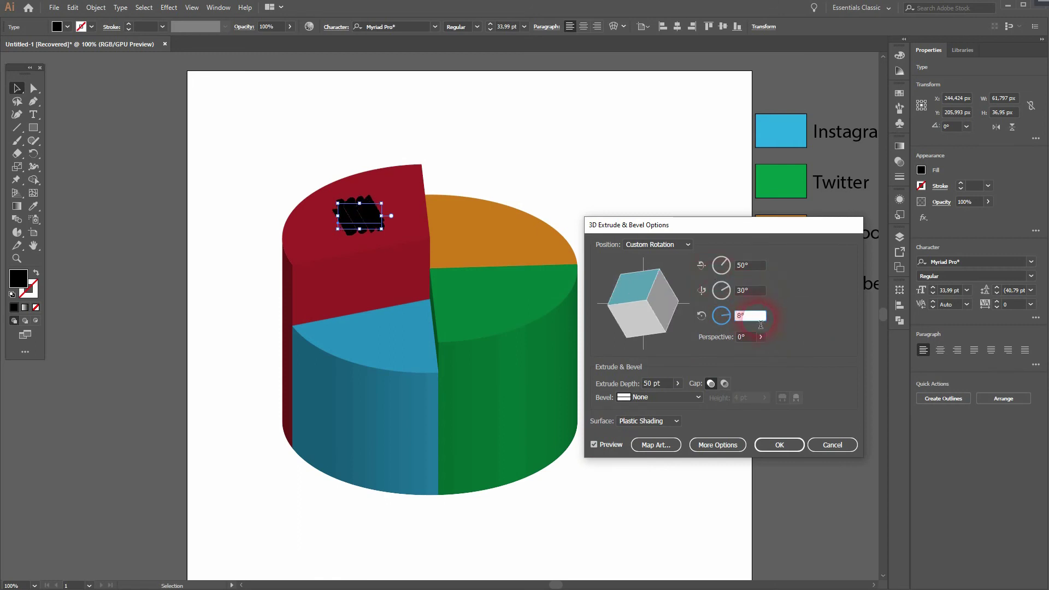
pyautogui.moveTo(759, 322); pyautogui.dragTo(731, 319)
pyautogui.write('-15')
pyautogui.press('Tab')
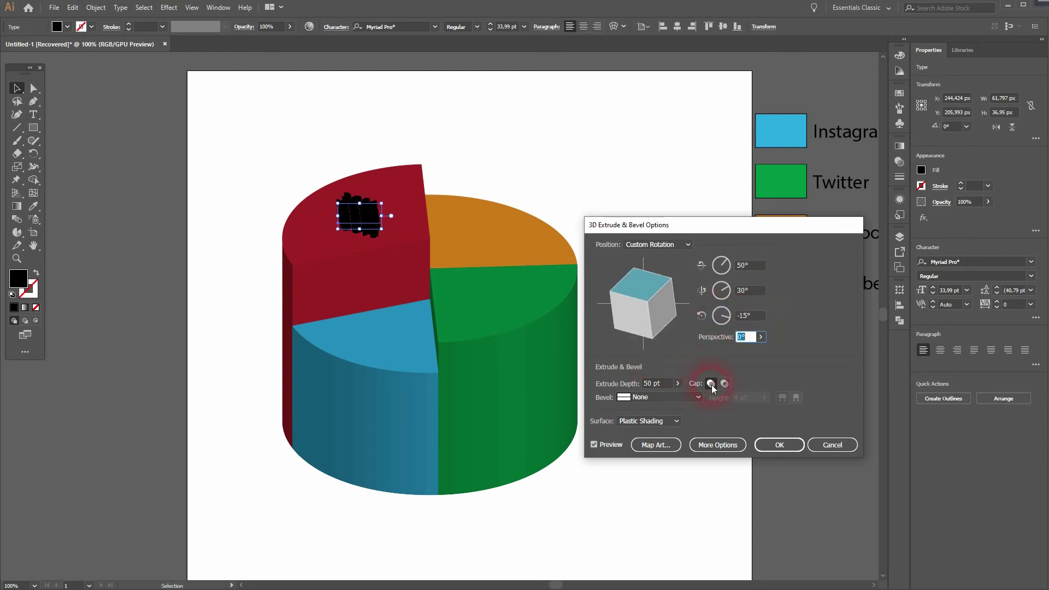
pyautogui.doubleClick(653, 384)
# Apply the extrusion with a 10 pt depth and colour the 3D label white
pyautogui.write('10')
pyautogui.click(773, 442)
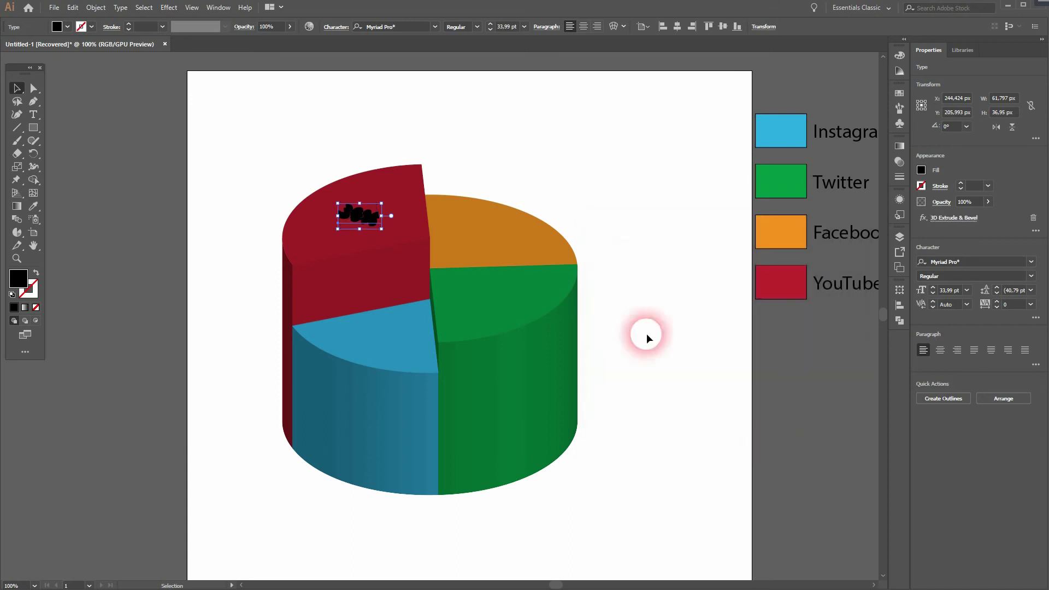
pyautogui.click(67, 26)
pyautogui.click(29, 46)
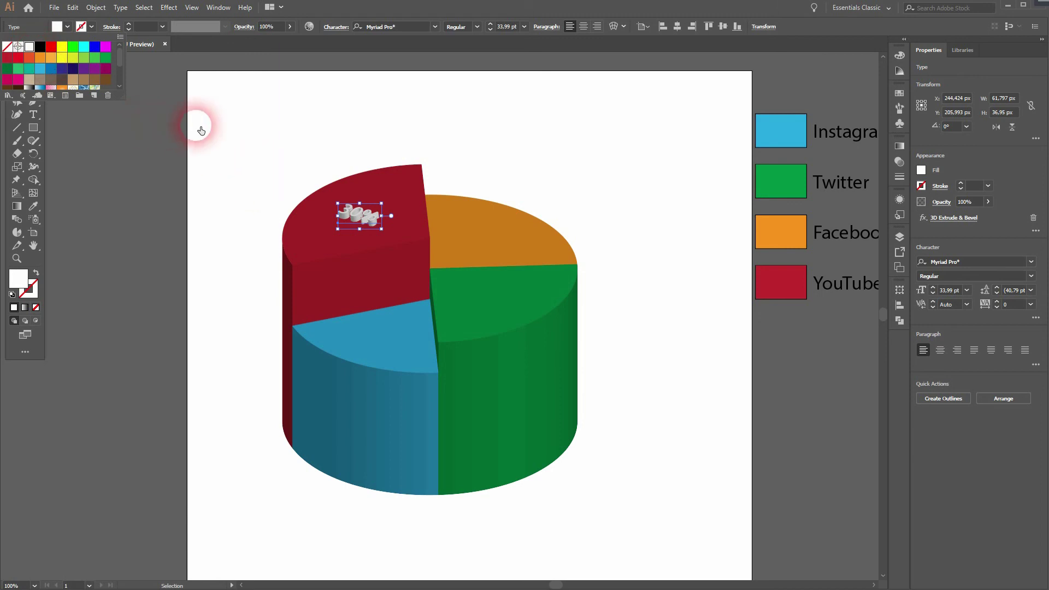
pyautogui.click(228, 151)
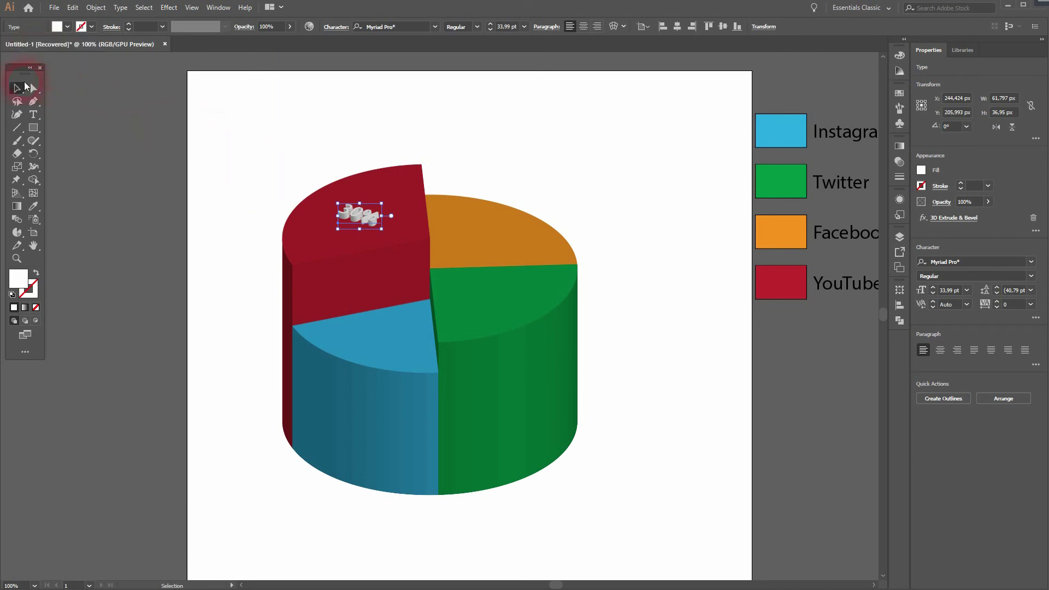
pyautogui.click(188, 235)
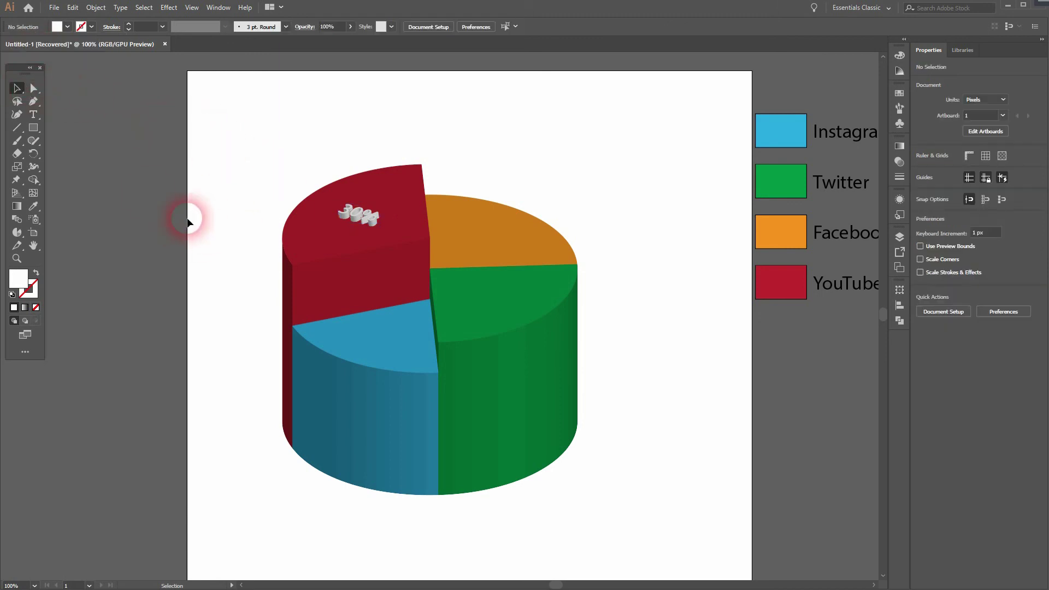
# Double the 30% label's size and copy it onto the orange, green and blue slices
pyautogui.click(384, 220)
pyautogui.moveTo(382, 216); pyautogui.dragTo(403, 215)
pyautogui.click(249, 235)
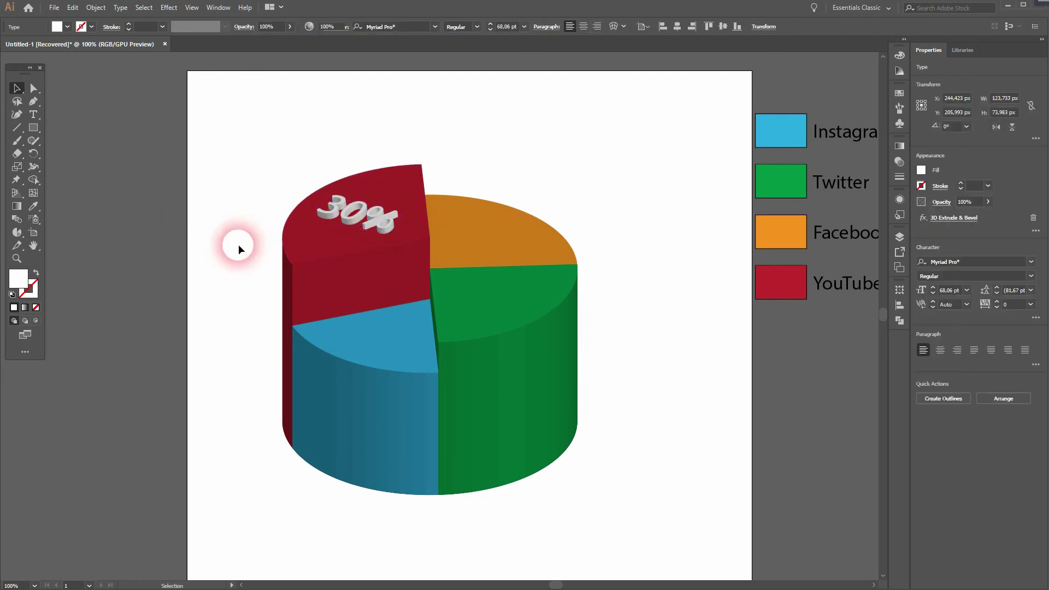
pyautogui.moveTo(384, 220); pyautogui.dragTo(389, 342)
pyautogui.click(643, 297)
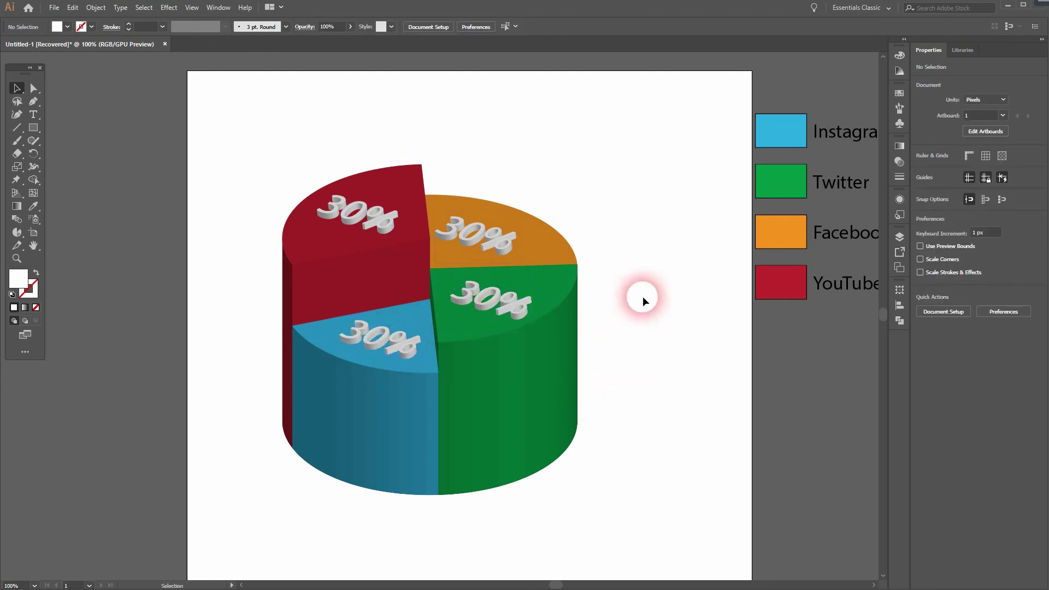
# Edit the copied labels to read 25% (orange), 25% (green) and 20% (blue)
pyautogui.doubleClick(477, 230)
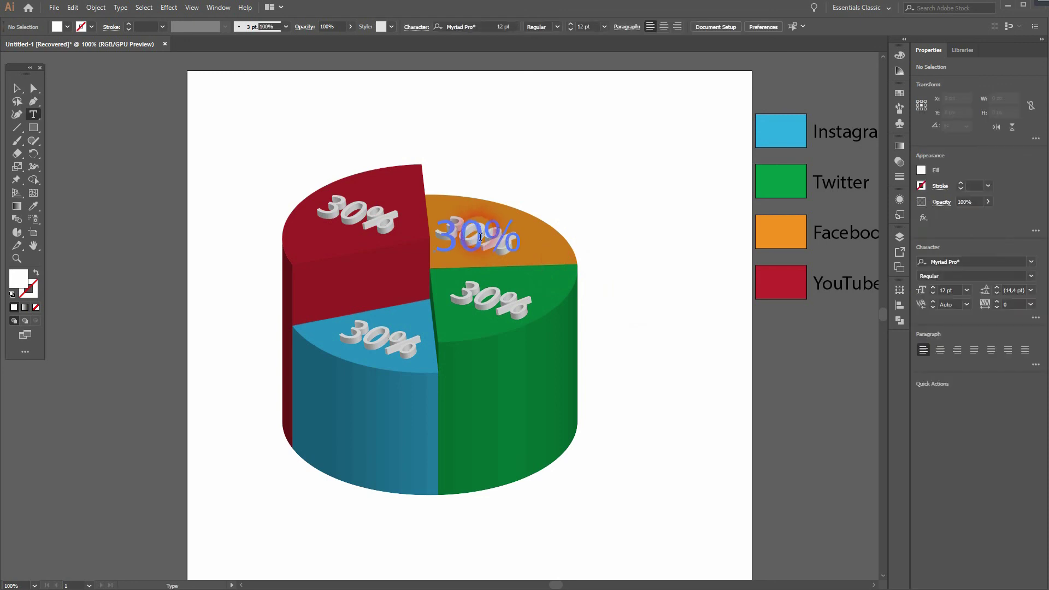
pyautogui.press('BackSpace')
pyautogui.press('BackSpace')
pyautogui.write('25')
pyautogui.click(504, 312)
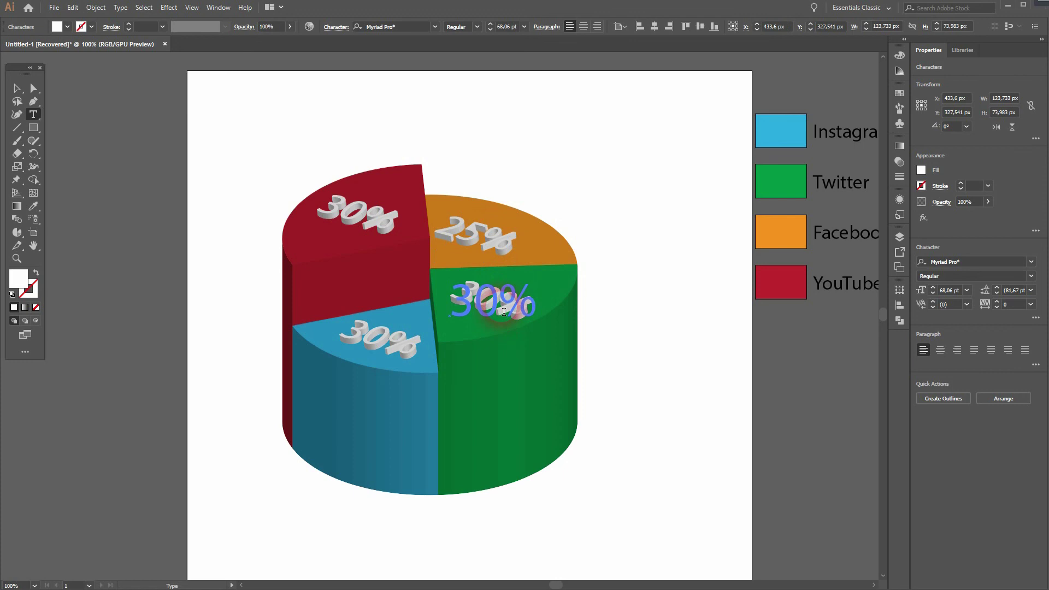
pyautogui.press('BackSpace')
pyautogui.press('BackSpace')
pyautogui.write('25')
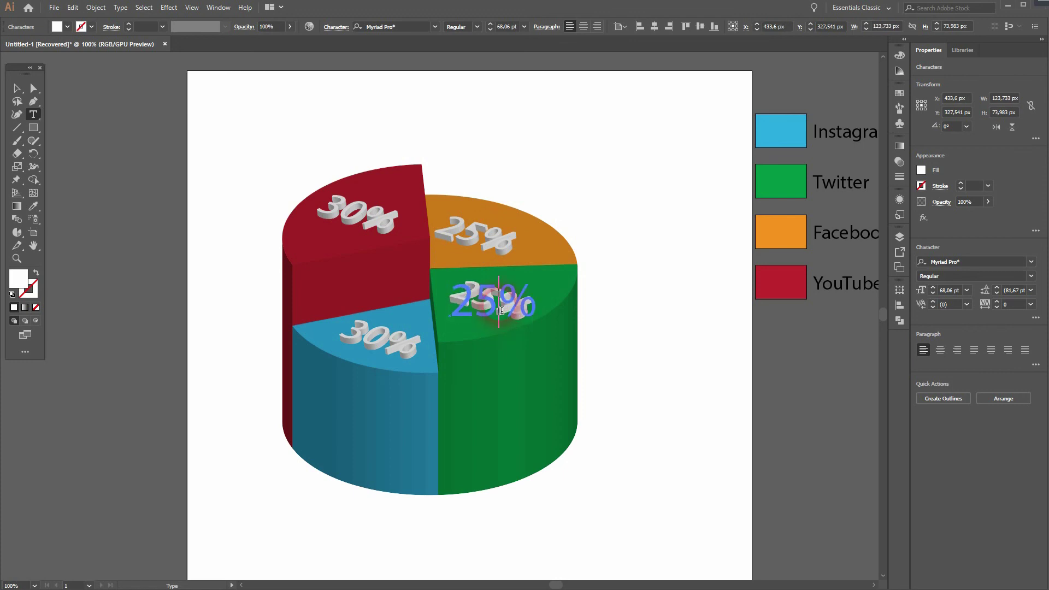
pyautogui.click(389, 344)
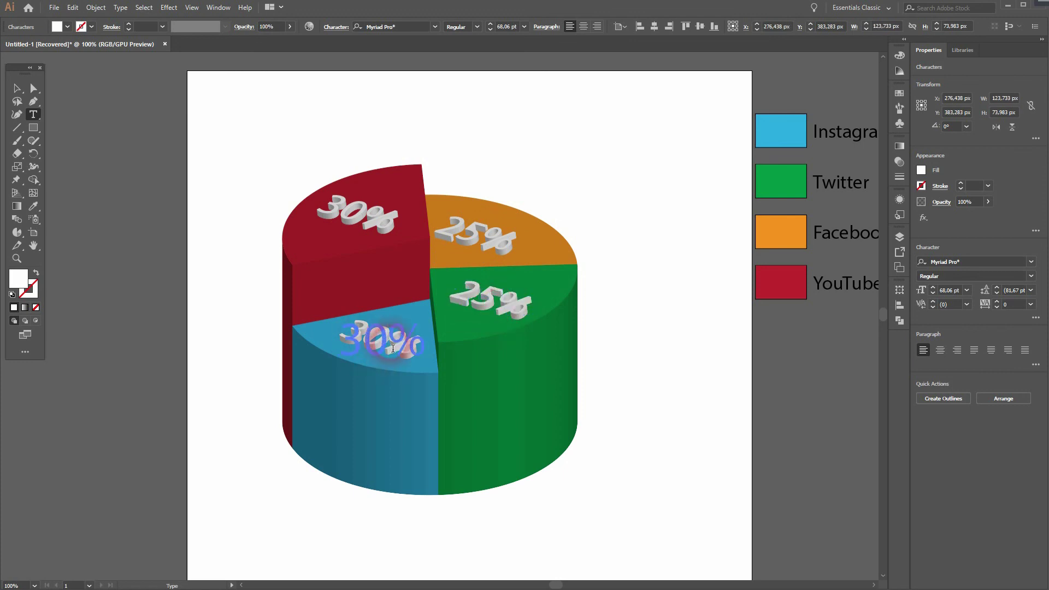
pyautogui.press('BackSpace')
pyautogui.press('BackSpace')
pyautogui.write('20')
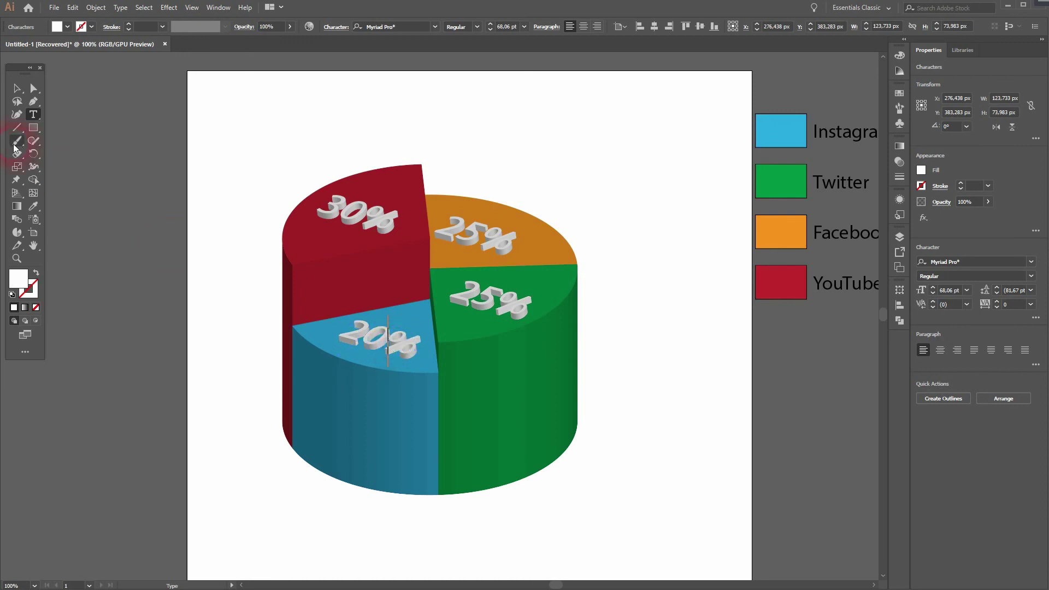
pyautogui.click(17, 88)
pyautogui.click(226, 247)
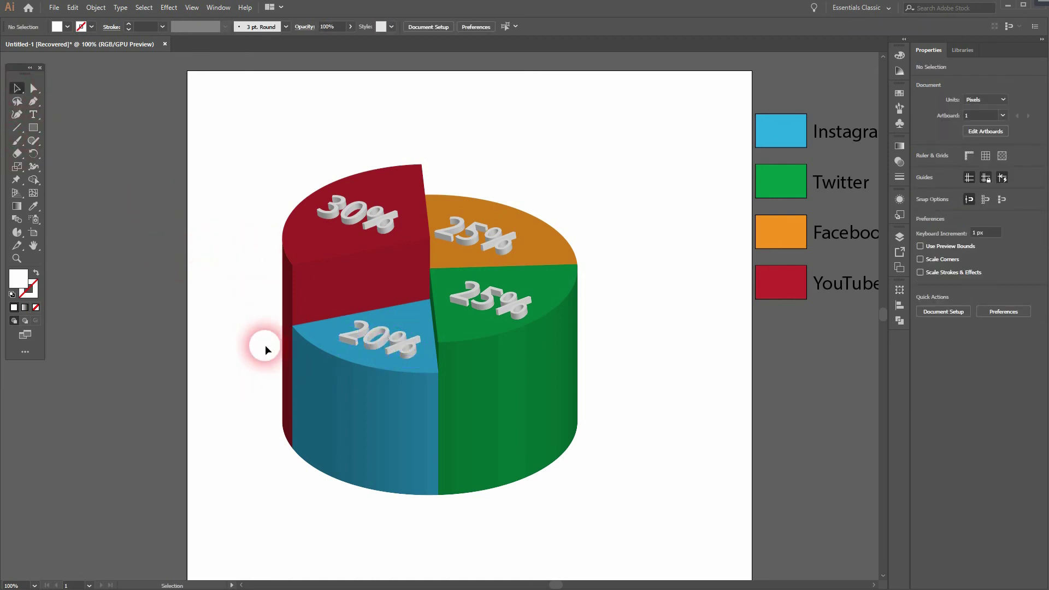
# Drag the legend swatches and labels onto the artboard beside the pie, then fit the page in view
pyautogui.click(793, 258)
pyautogui.hscroll(3, 712, 358)
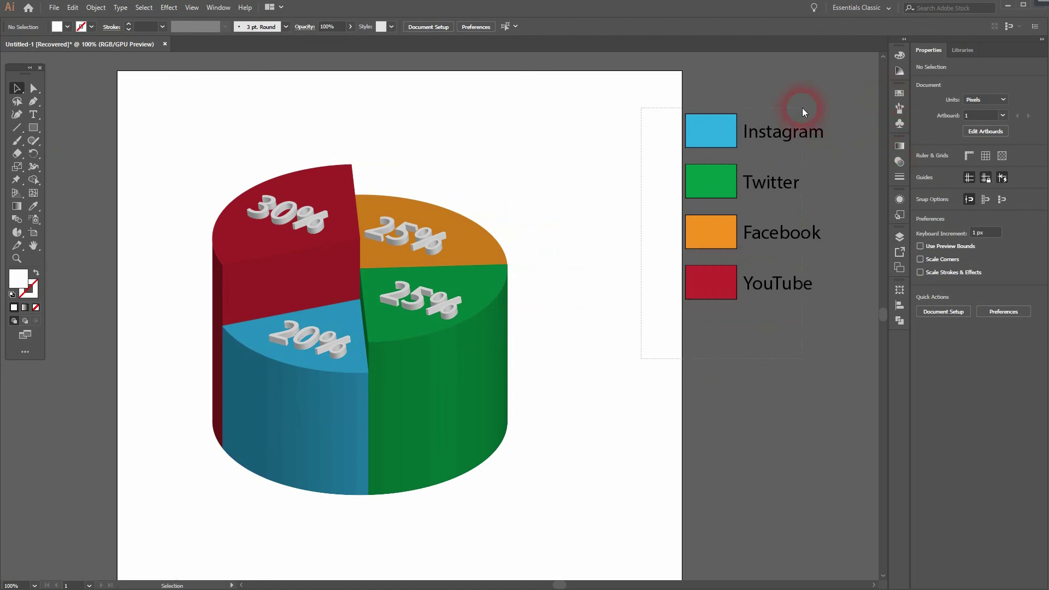
pyautogui.moveTo(801, 106); pyautogui.dragTo(711, 302)
pyautogui.moveTo(758, 137); pyautogui.dragTo(639, 146)
pyautogui.click(580, 436)
pyautogui.hotkey('ctrl', '0')
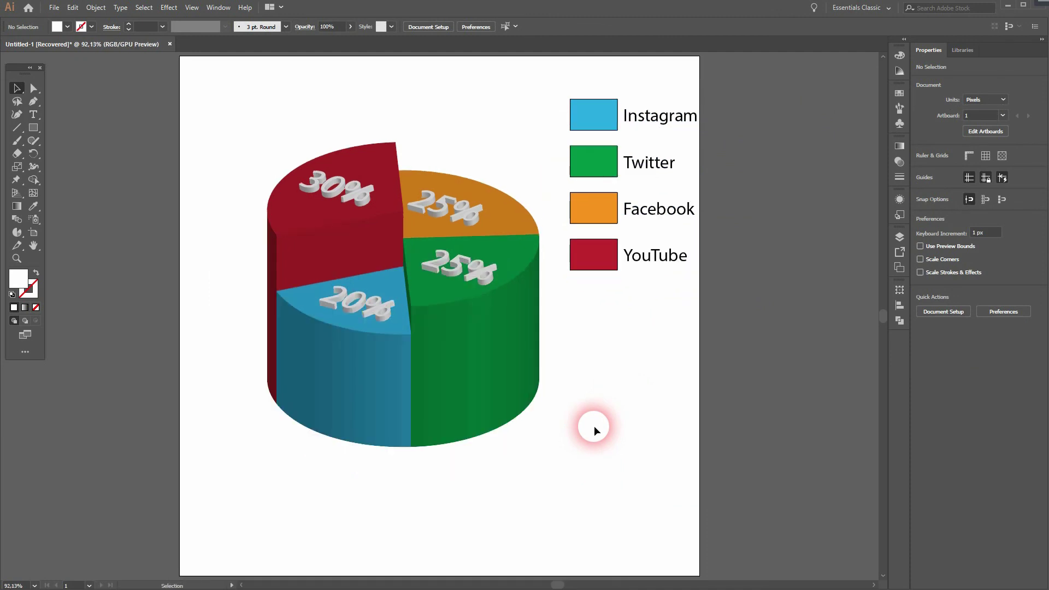